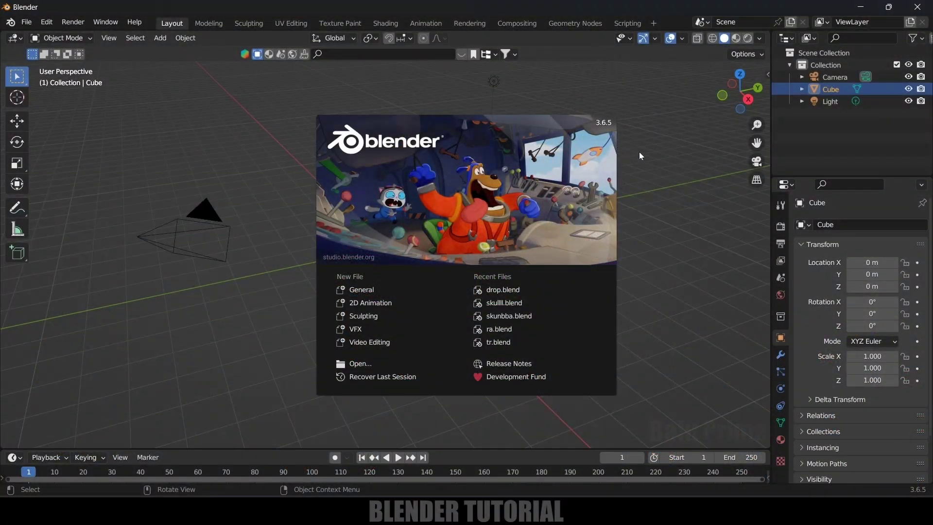
Step: Dismiss the splash screen and delete the default camera, cube and light
left_click(639, 156)
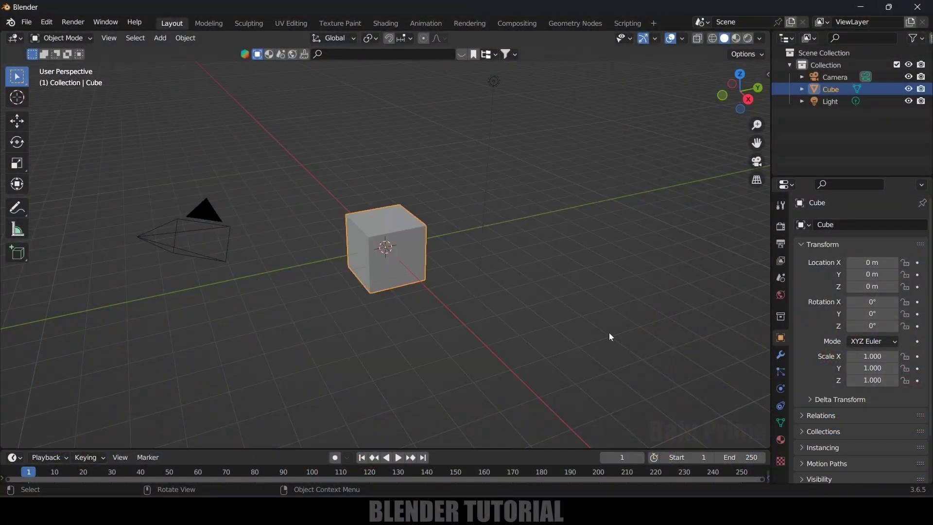
key("a")
key("Delete")
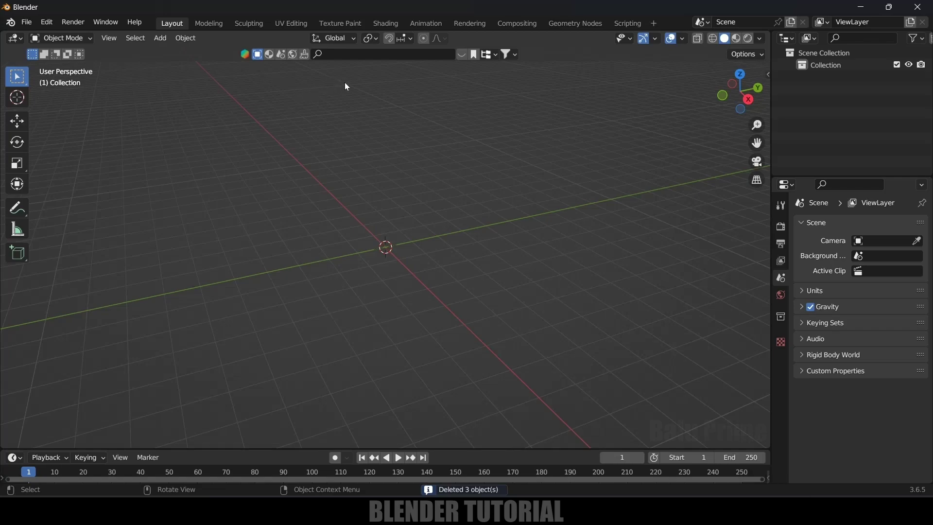
Step: Search BlenderKit for 'bowl' and import the plain white Bowl asset
left_click(352, 54)
type("bowl")
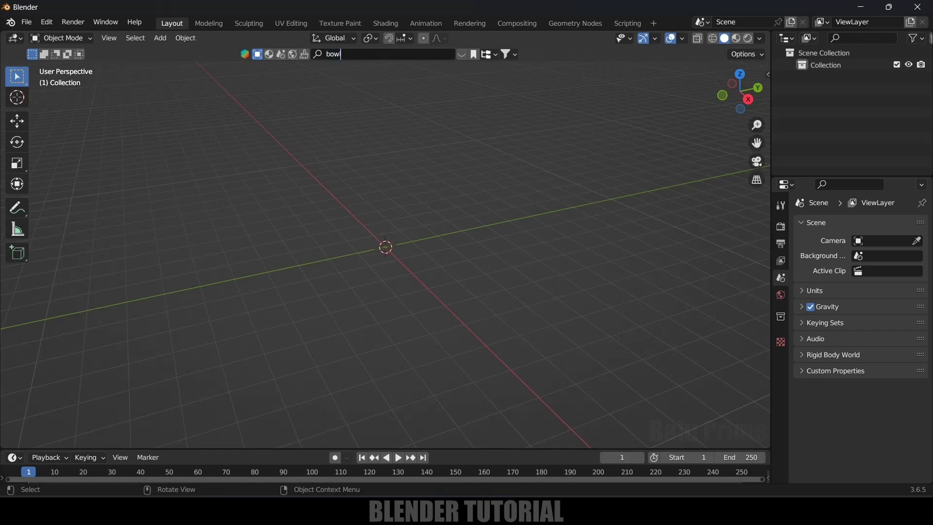
key("Return")
left_click(460, 54)
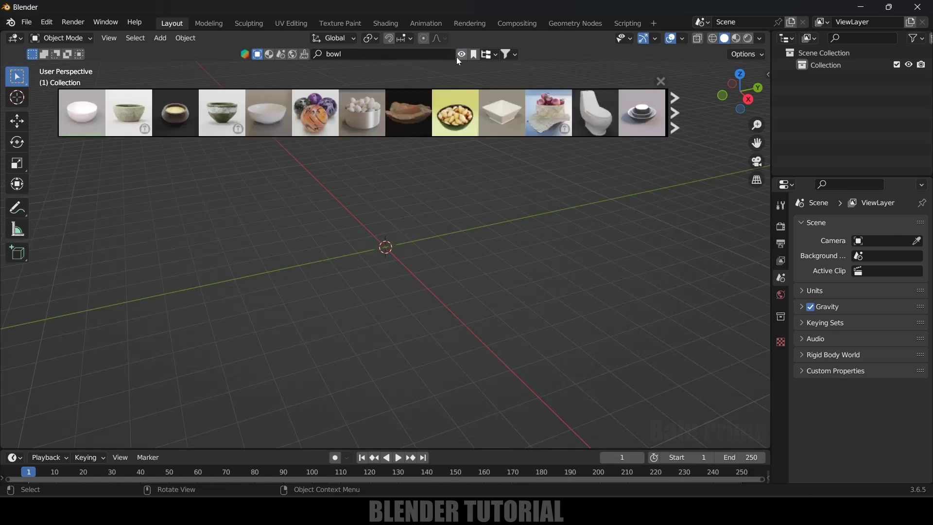
left_click(269, 124)
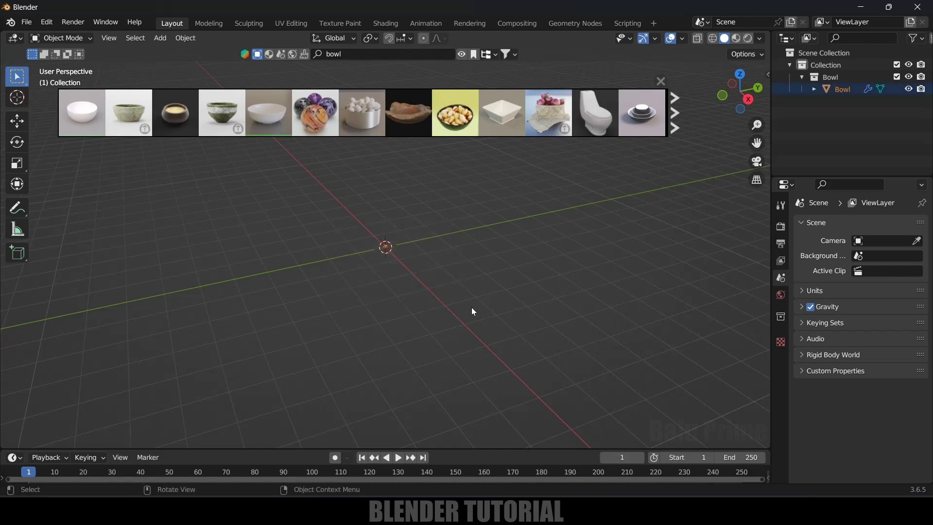
Step: Scale the imported bowl up to a clearly visible size
key("s")
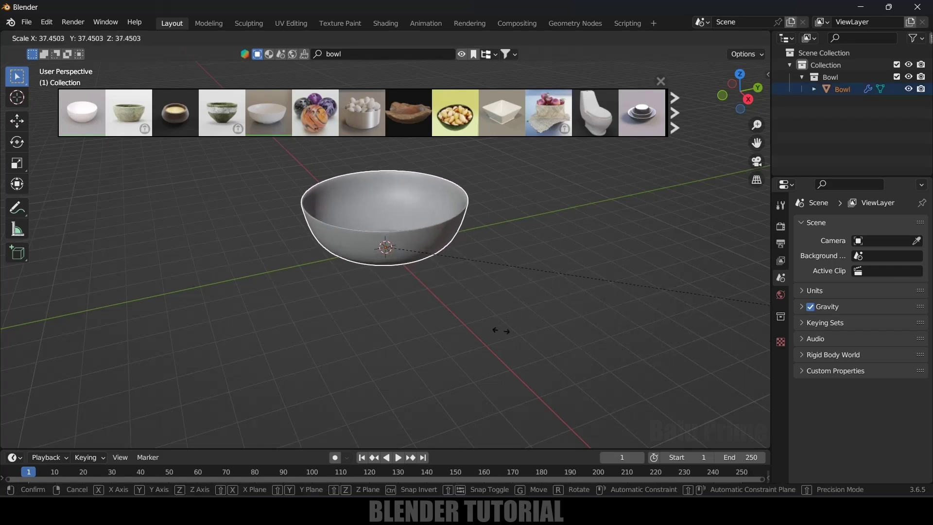
left_click(442, 339)
middle_click_drag(440, 335, 476, 350)
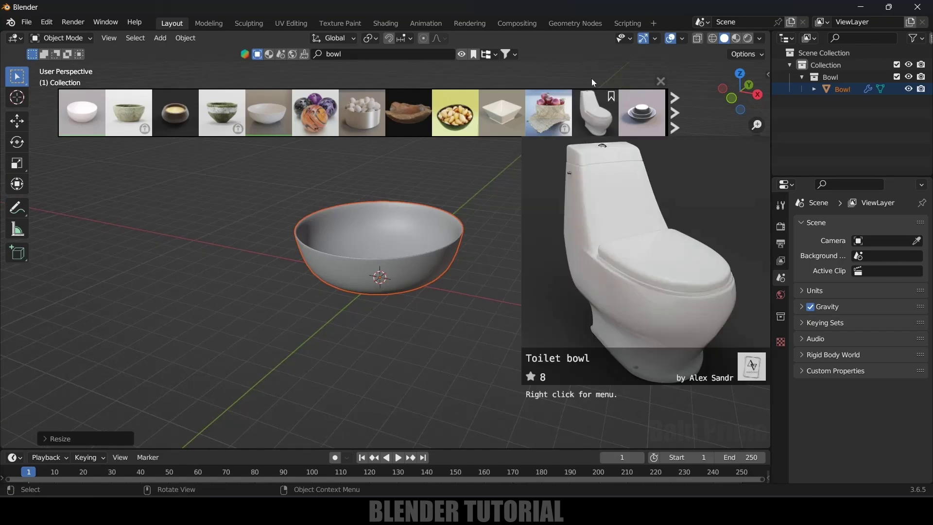
left_click(160, 38)
Step: Add a plane and scale it up into a large ground plane under the bowl
mouse_move(180, 50)
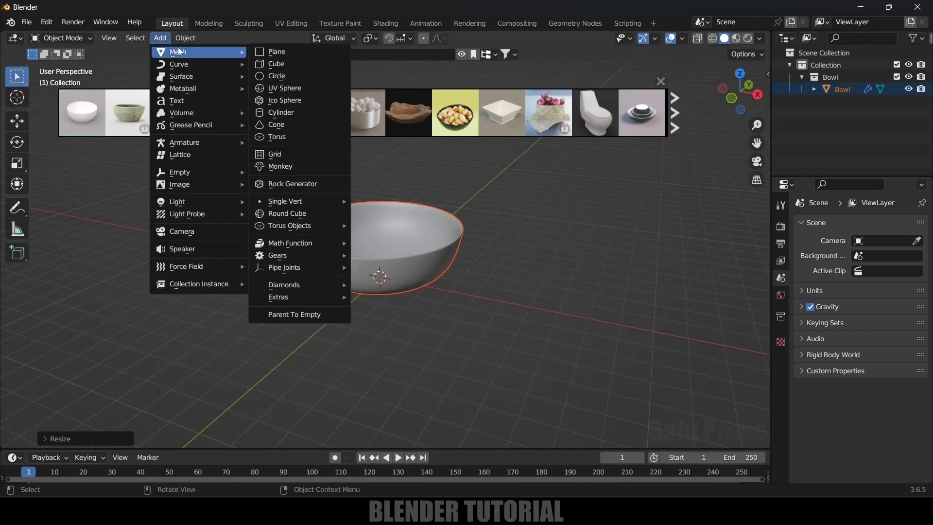
left_click(272, 52)
key("s")
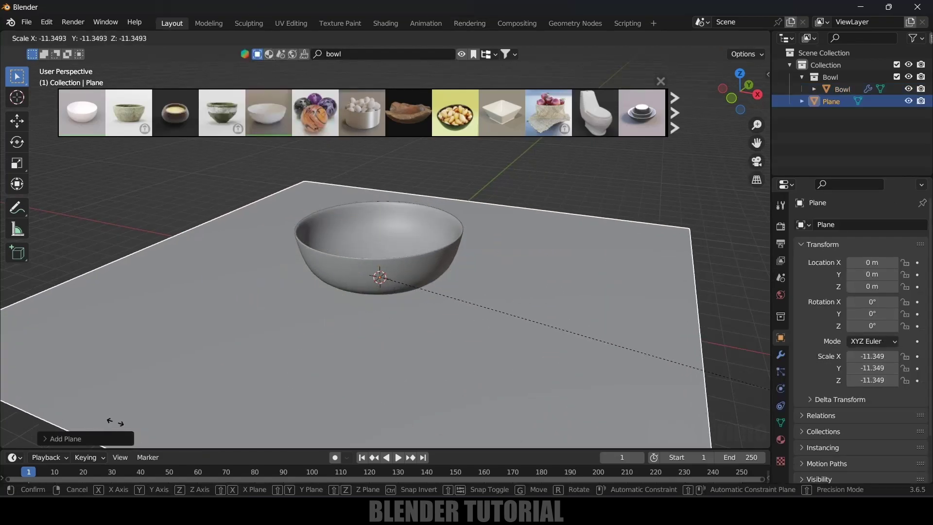
left_click(302, 374)
middle_click_drag(302, 374, 550, 199)
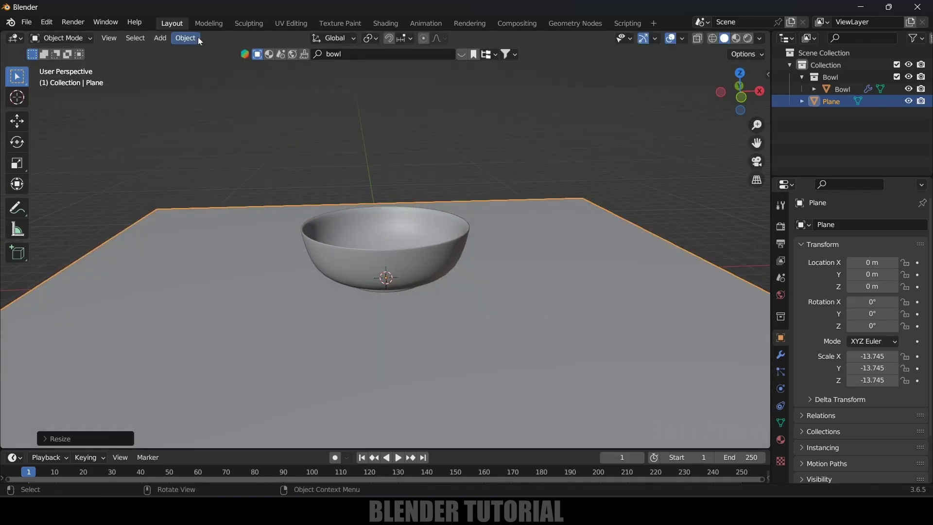
Step: Apply scale on the plane and the bowl so each reads 1.000
left_click(185, 38)
mouse_move(201, 101)
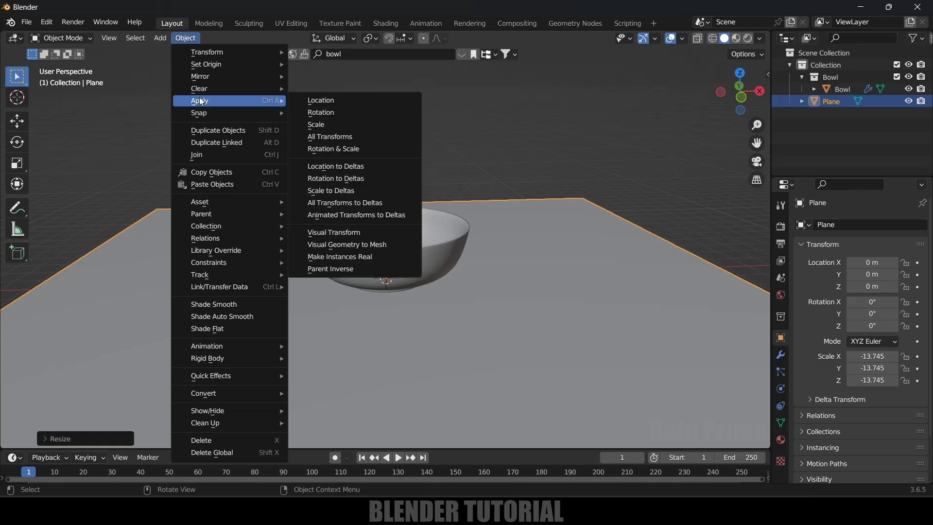
left_click(308, 123)
left_click(401, 229)
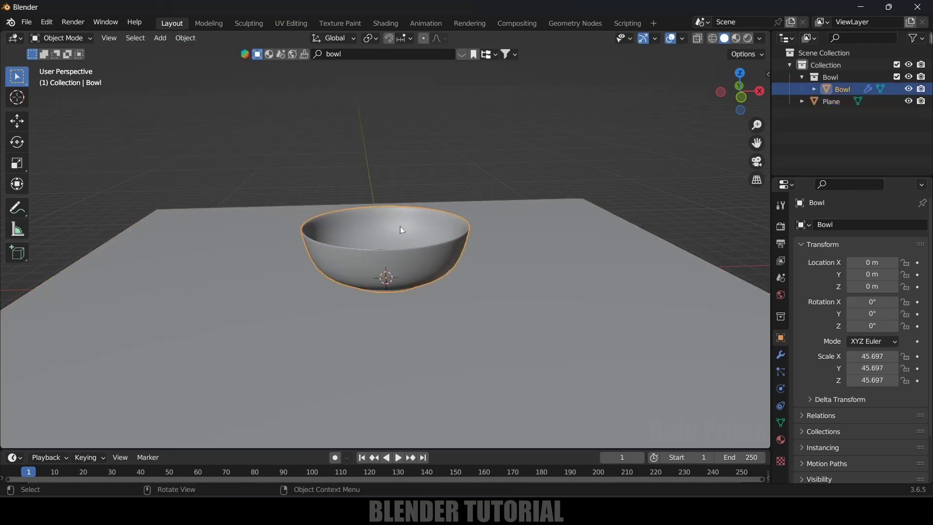
left_click(185, 39)
mouse_move(226, 104)
left_click(323, 124)
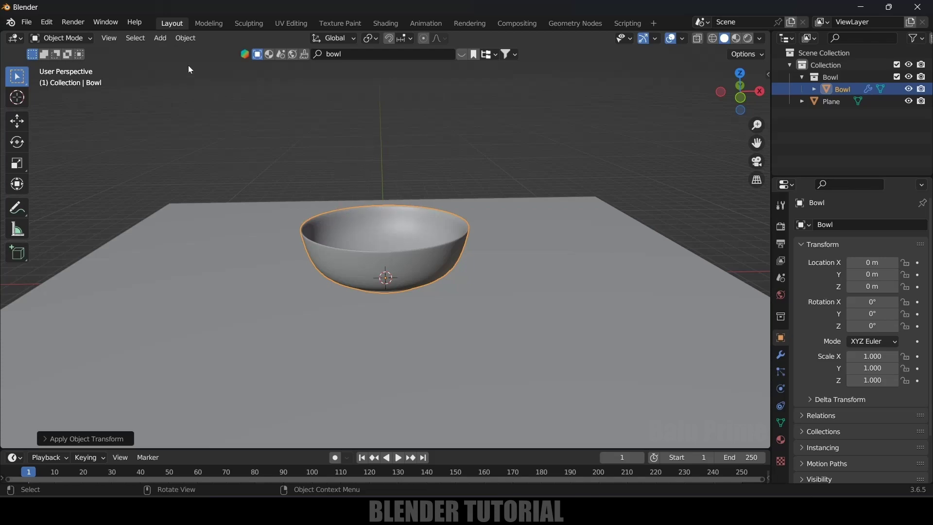
left_click(161, 39)
mouse_move(165, 52)
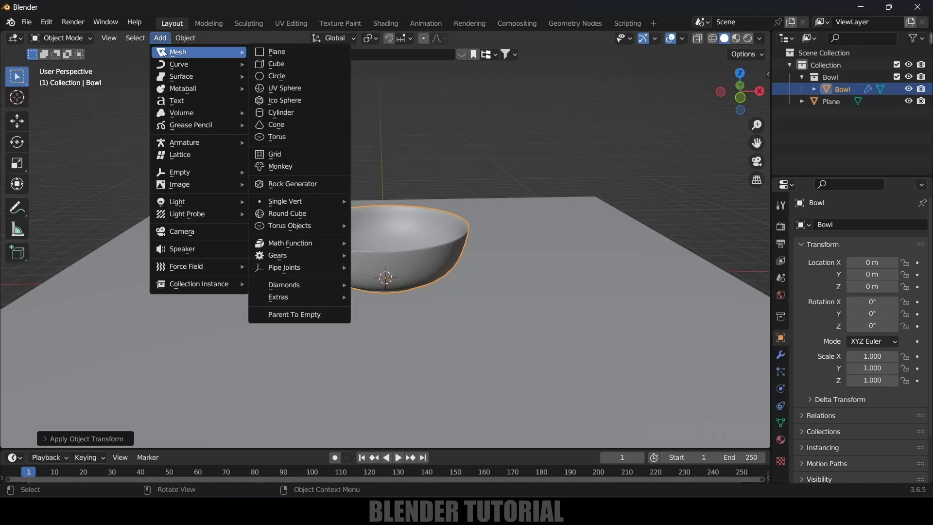
Step: Add a UV sphere, lift it high above the bowl and shrink it to 0.212
left_click(275, 88)
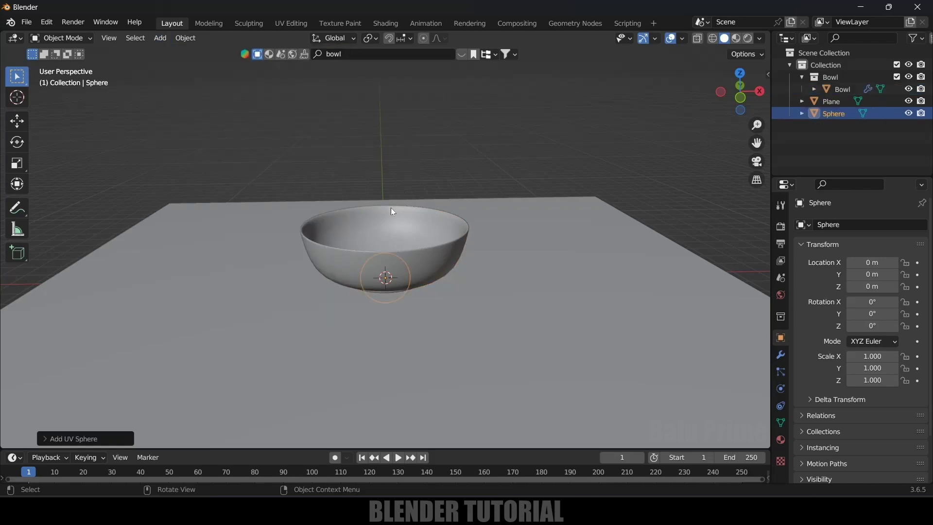
left_click(20, 125)
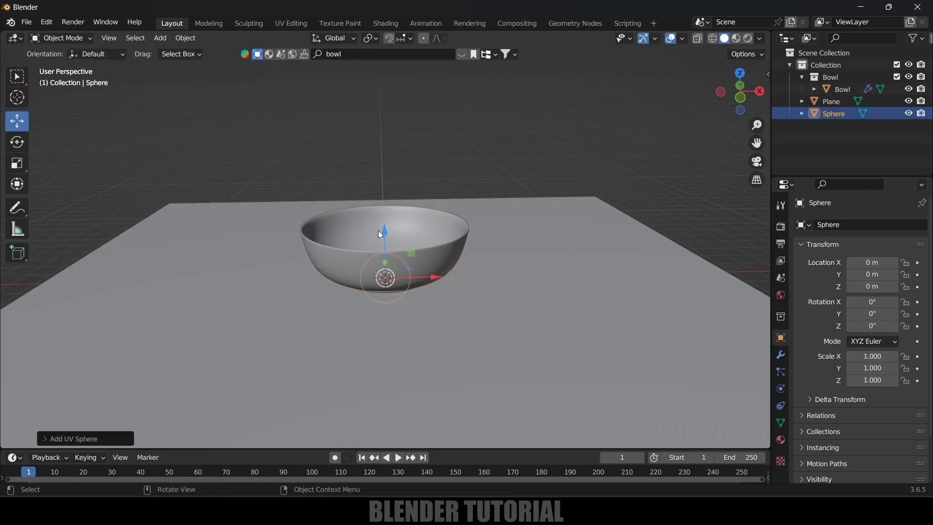
left_click_drag(382, 228, 503, 160)
key("s")
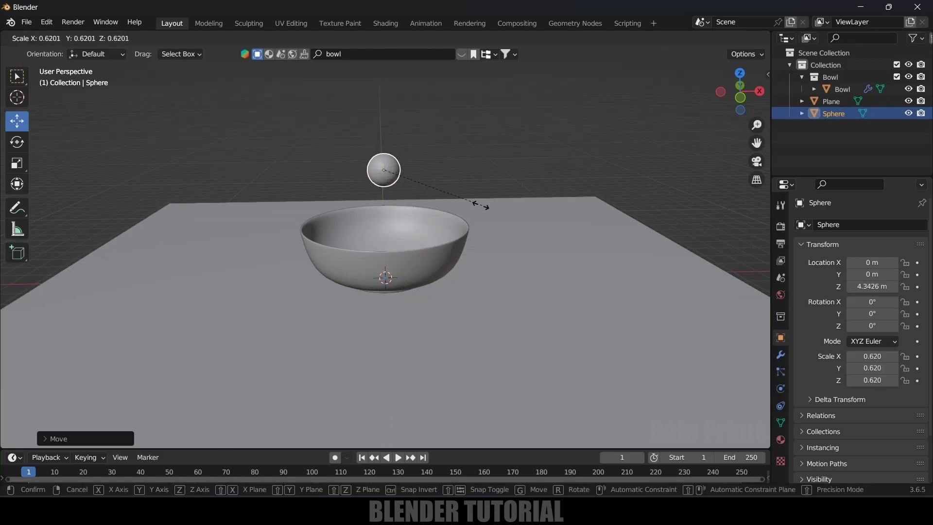
left_click(416, 183)
scroll(369, 135, "up", 2)
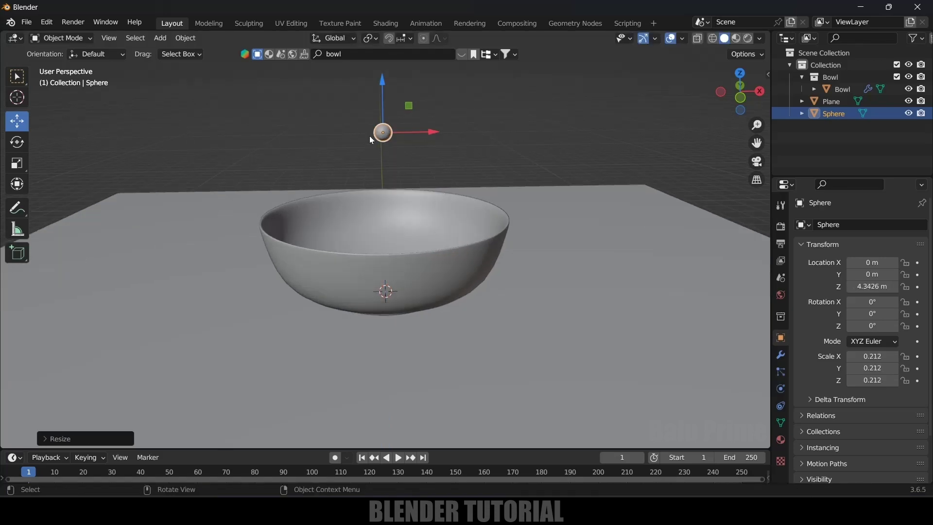
Step: Apply the sphere's scale, then move it to Y -1.5541 m and shift it along X
left_click(186, 39)
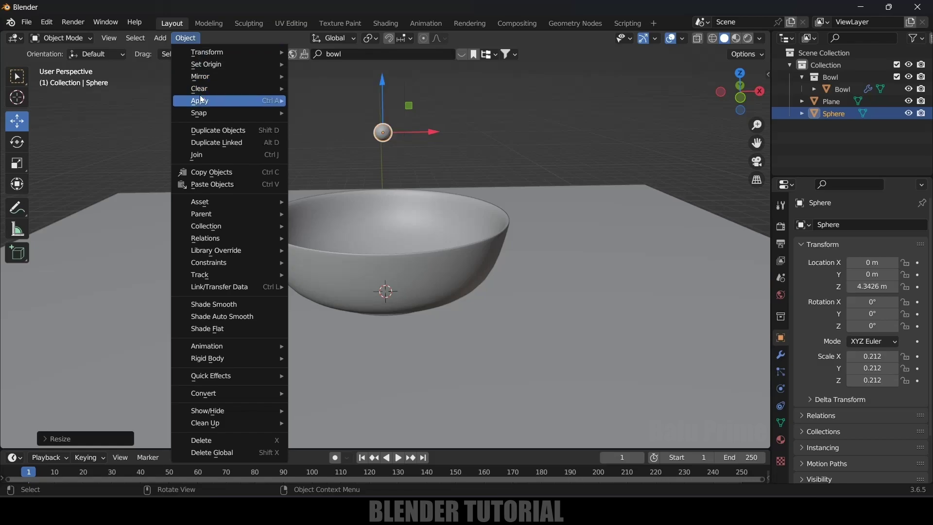
mouse_move(289, 106)
left_click(315, 124)
middle_click_drag(423, 174, 365, 157)
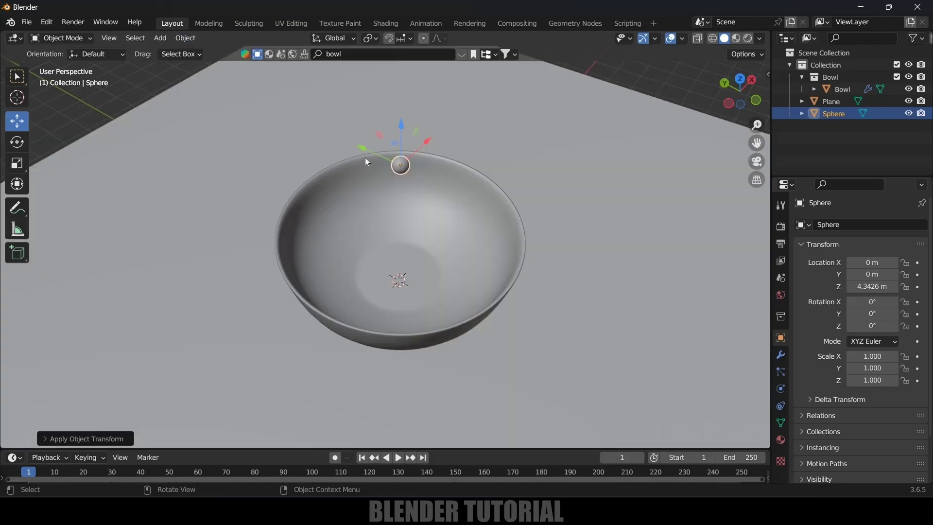
left_click_drag(365, 155, 437, 194)
middle_click_drag(437, 194, 409, 208)
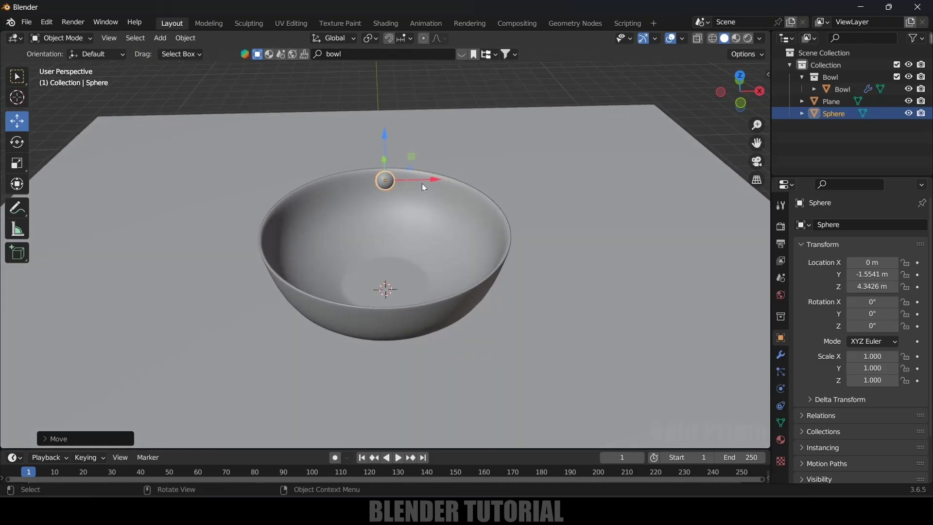
left_click_drag(421, 183, 492, 222)
Step: Duplicate the sphere along X and repeat it into a row of five
key("shift+d")
key("x")
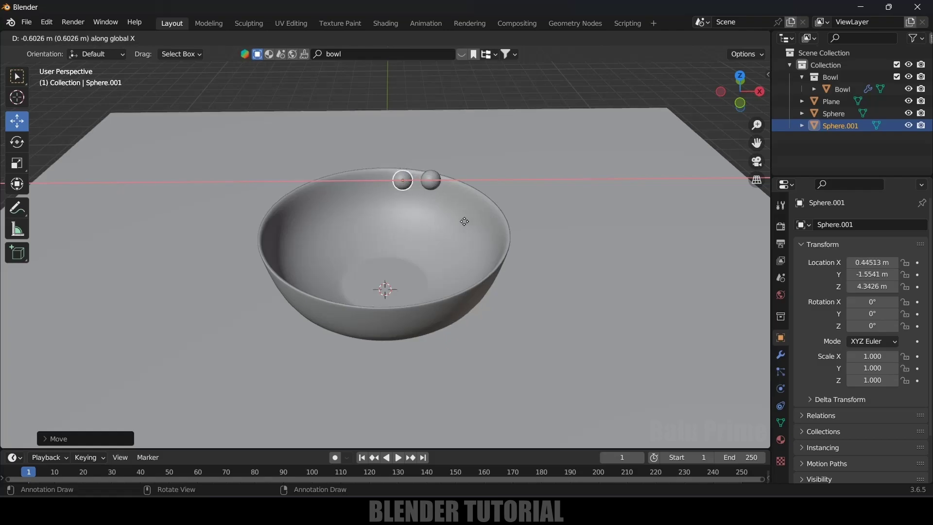
left_click(512, 231)
key("shift+r")
key("shift+r")
key("shift+r")
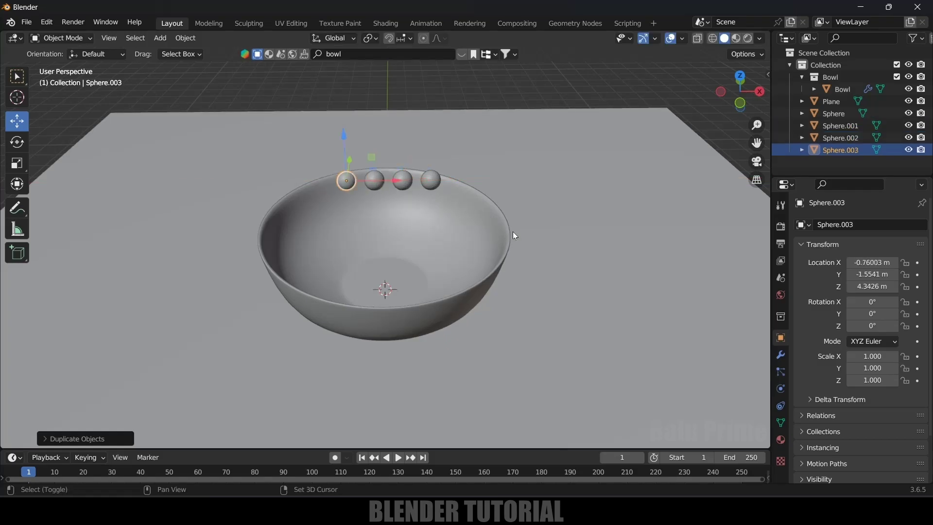
mouse_move(327, 256)
middle_mouse_down()
mouse_move(369, 246)
mouse_move(325, 233)
middle_mouse_up()
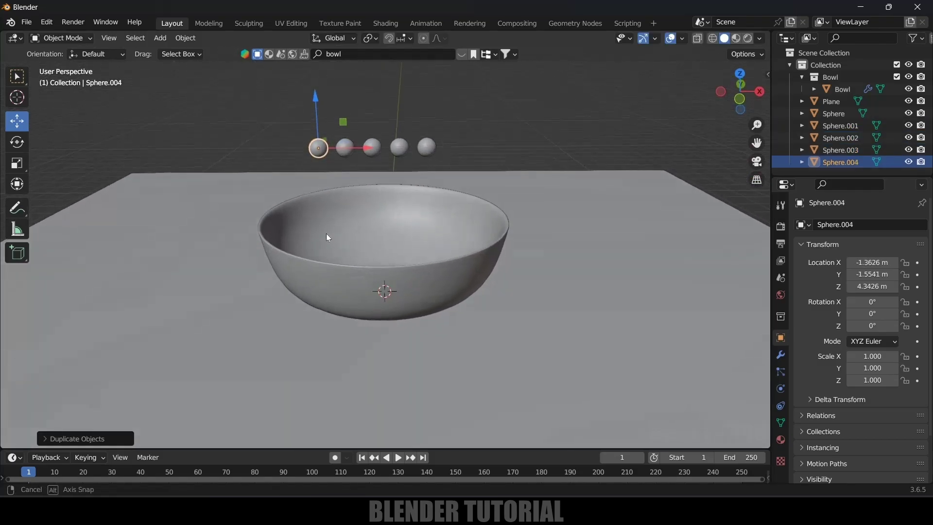
Step: Copy the row along Y into five rows of five spheres, then select them all
left_click_drag(265, 132, 459, 162)
middle_click_drag(460, 162, 531, 246)
key("shift+d")
key("y")
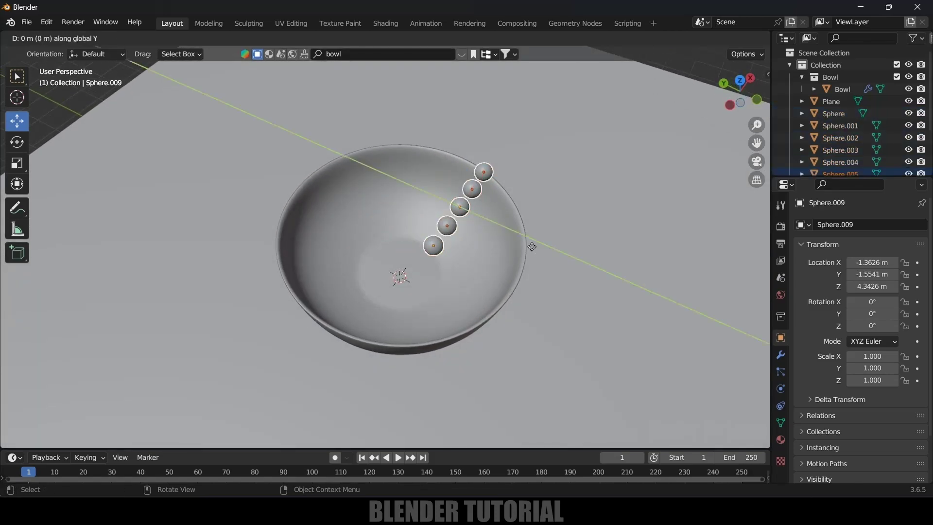
left_click(507, 243)
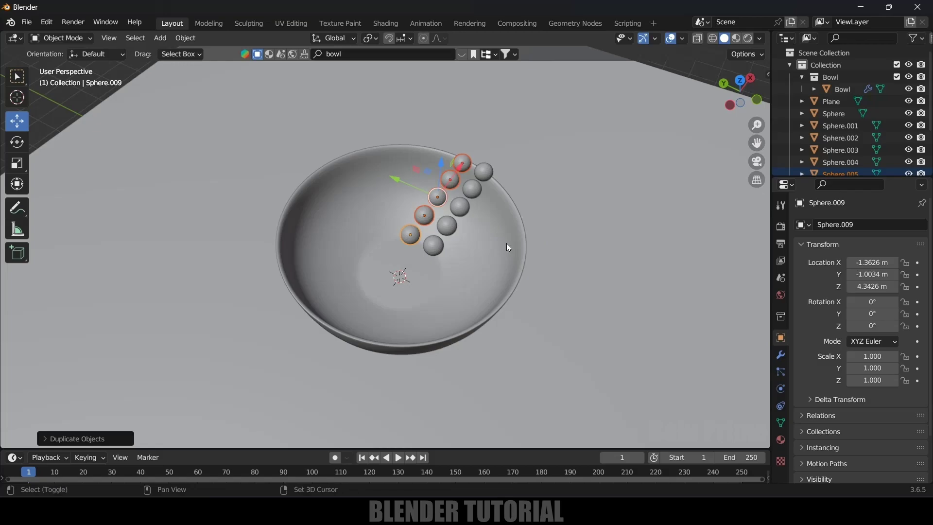
key("shift+r")
key("shift+r")
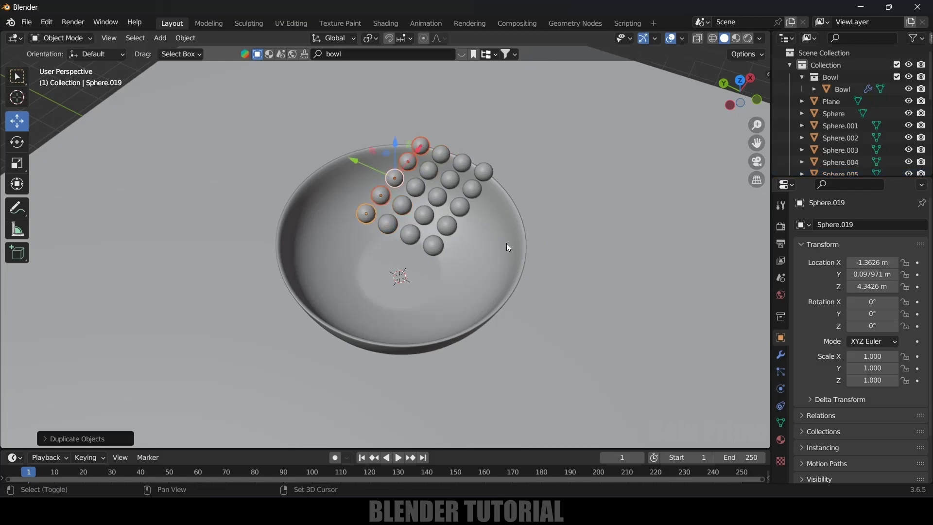
key("shift+r")
middle_click_drag(507, 243, 424, 188)
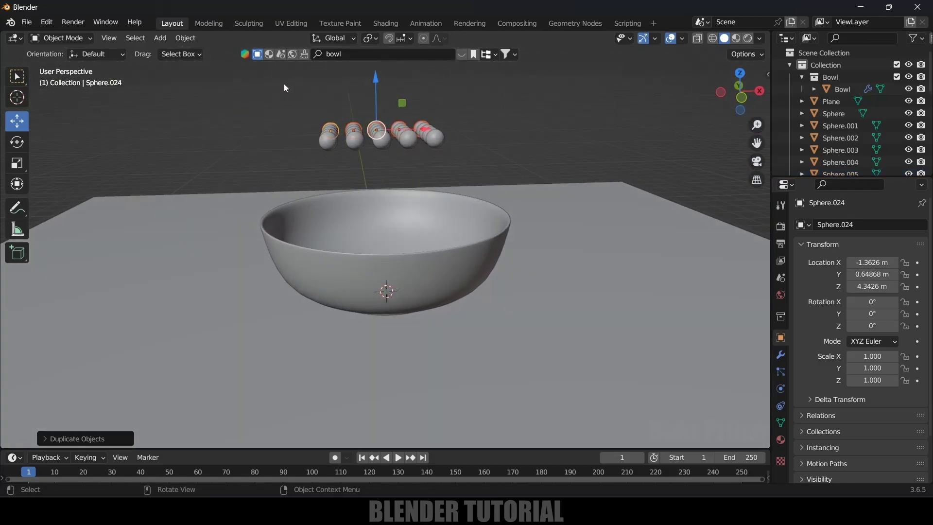
left_click_drag(283, 83, 467, 152)
Step: In front view, stack raised Z copies of the sphere grid up to Z 11.773 m
key("KP_1")
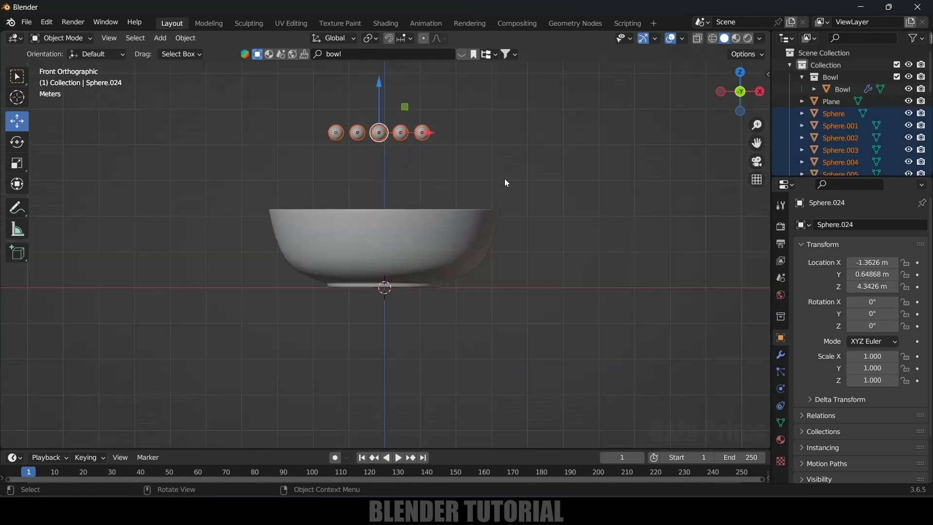
middle_click_drag(504, 179, 500, 248, "shift")
key("shift+d")
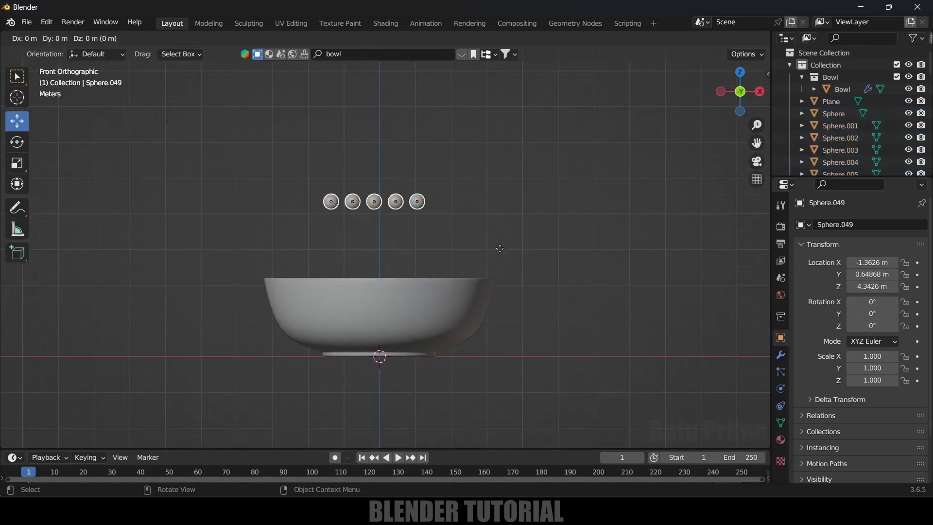
key("z")
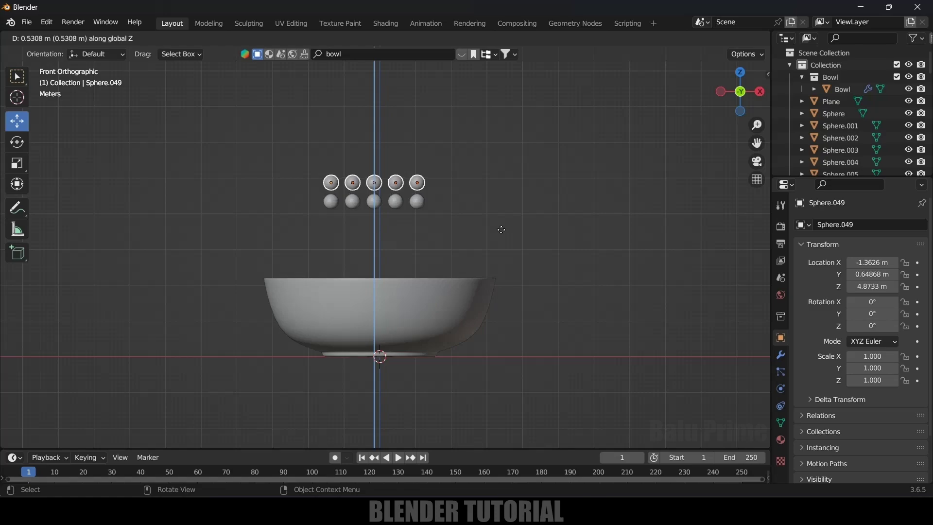
left_click(500, 228)
scroll(532, 227, "down", 3)
key("shift+r")
key("shift+r")
key("shift+r")
key("shift+r")
key("shift+r")
key("shift+r")
key("shift+r")
key("shift+r")
key("shift+r")
key("shift+r")
key("shift+r")
key("shift+r")
key("shift+r")
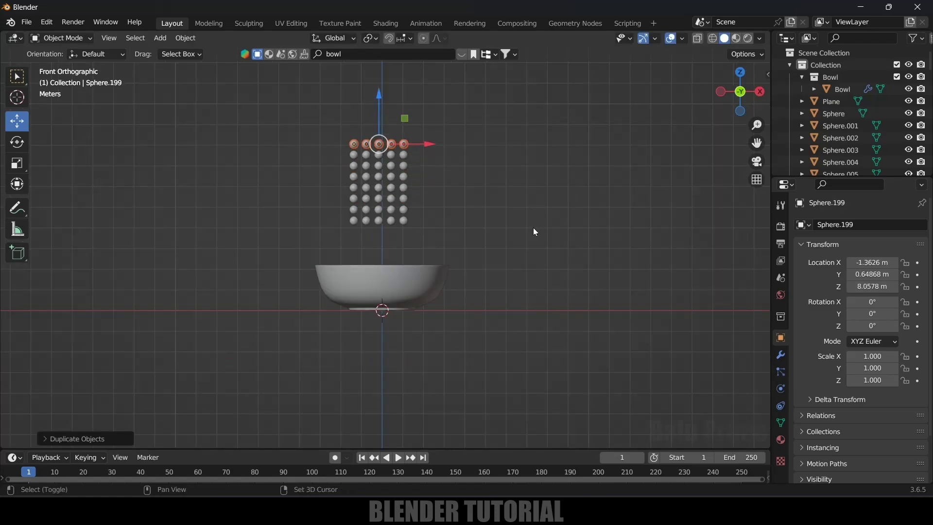
middle_click_drag(485, 214, 434, 223)
scroll(535, 261, "up", 6)
Step: Make the sphere named Sphere a rigid body with a Sphere collision shape
left_click(430, 228)
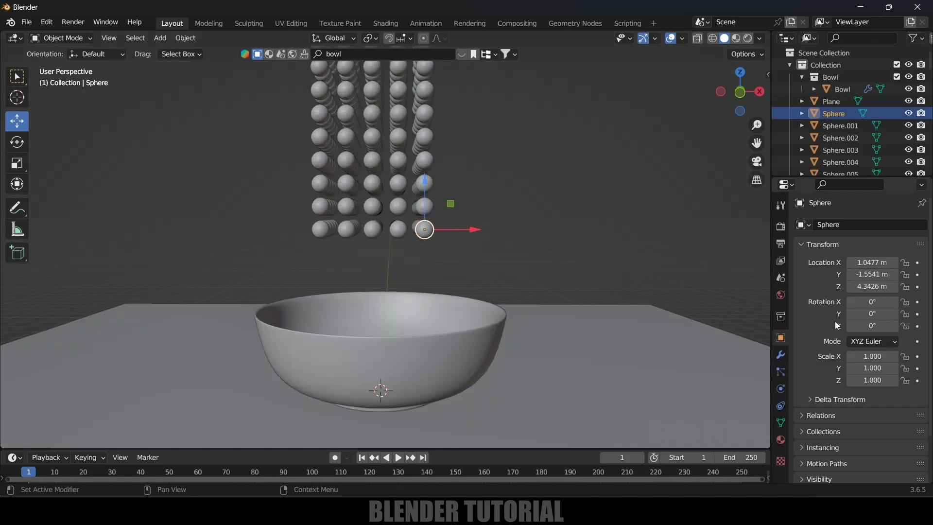
left_click(780, 388)
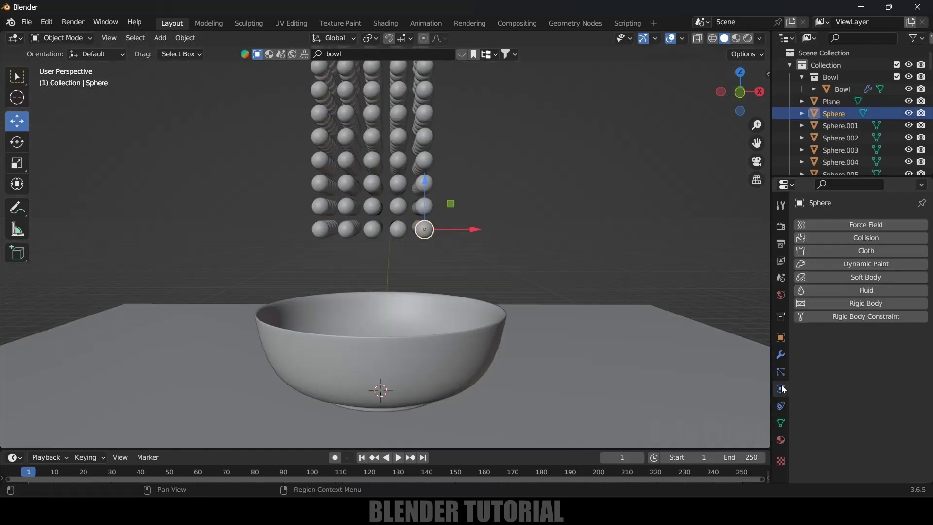
left_click(866, 304)
scroll(844, 317, "down", 3)
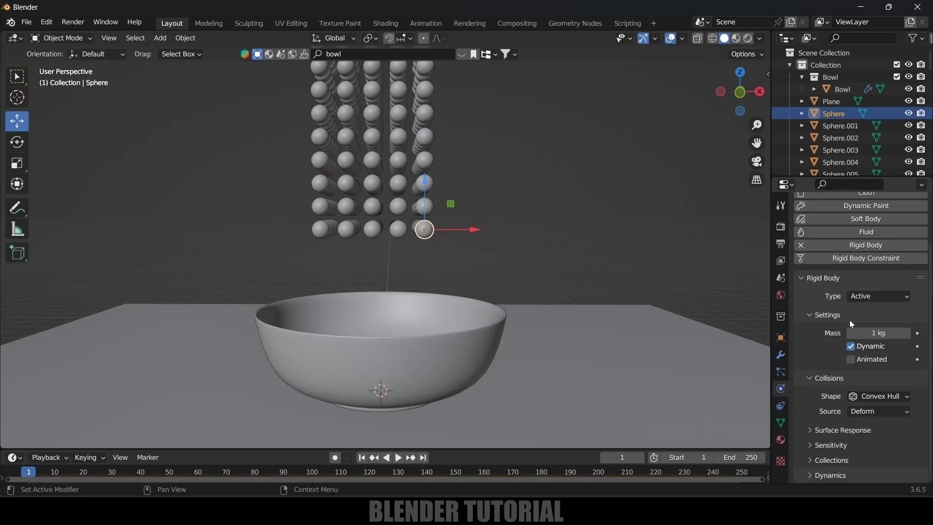
left_click(872, 396)
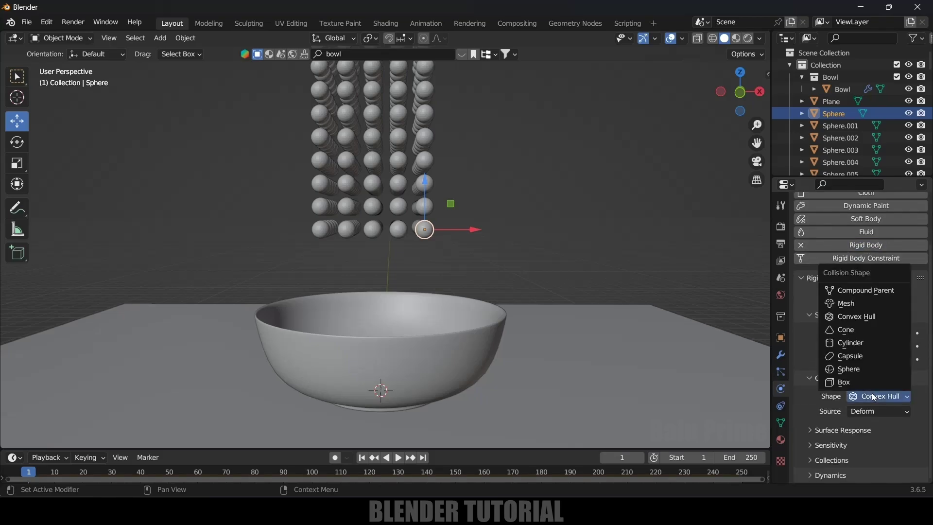
left_click(855, 369)
scroll(656, 284, "down", 4)
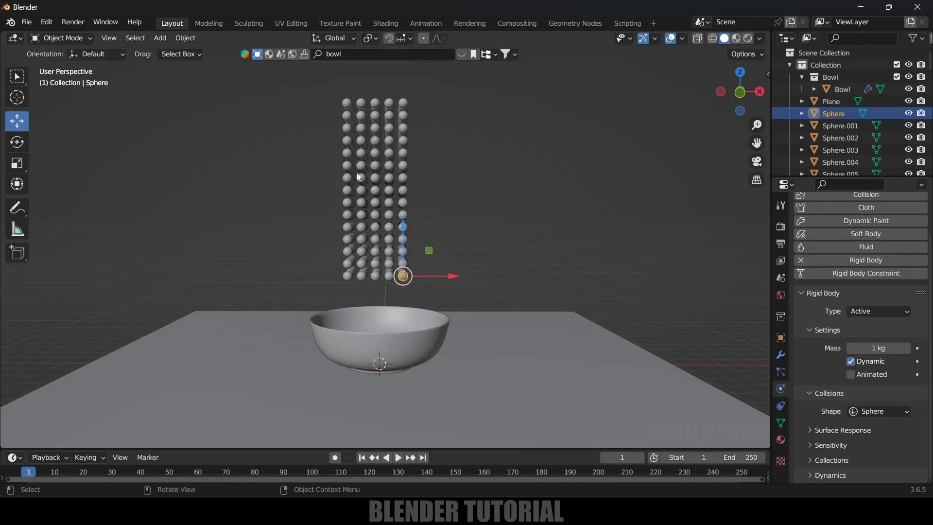
Step: Copy Sphere's rigid body settings from active to every sphere in the column
left_click_drag(301, 100, 478, 280)
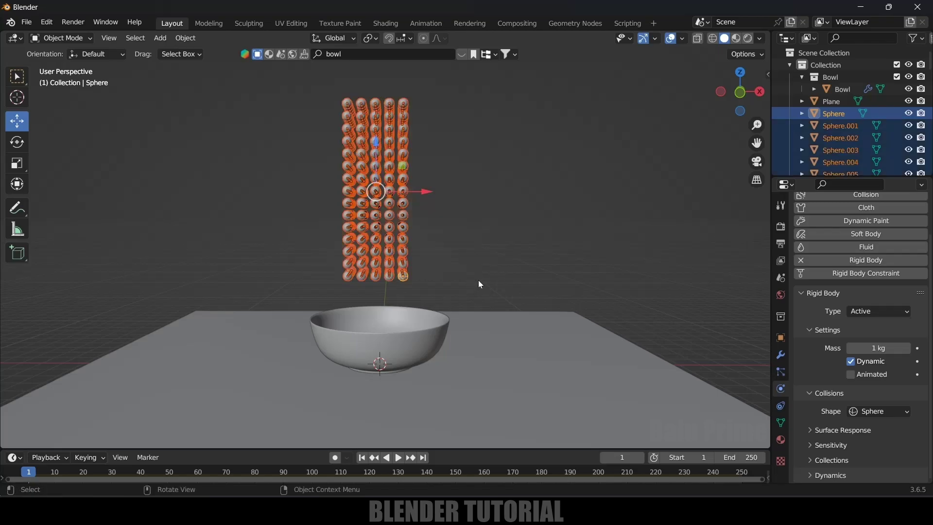
scroll(476, 292, "up", 4)
left_click(436, 321, "shift")
left_click(435, 316, "shift")
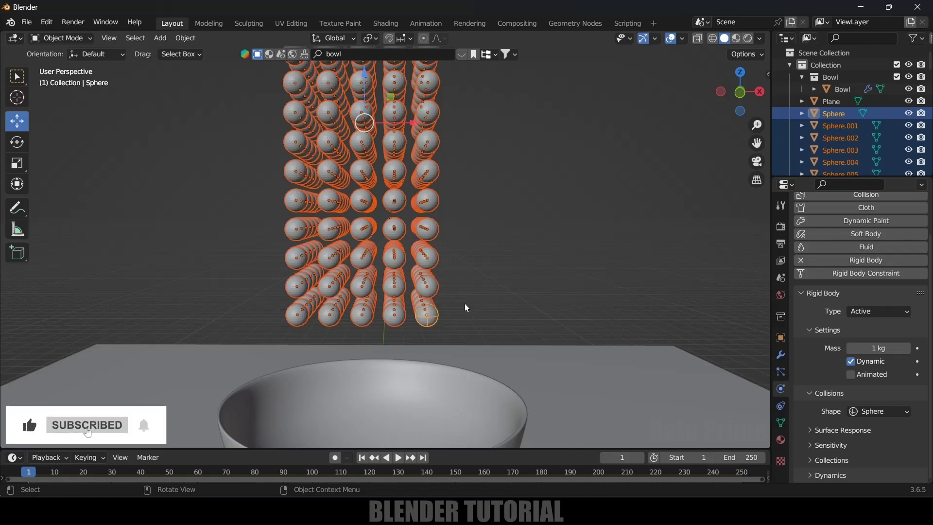
left_click(186, 38)
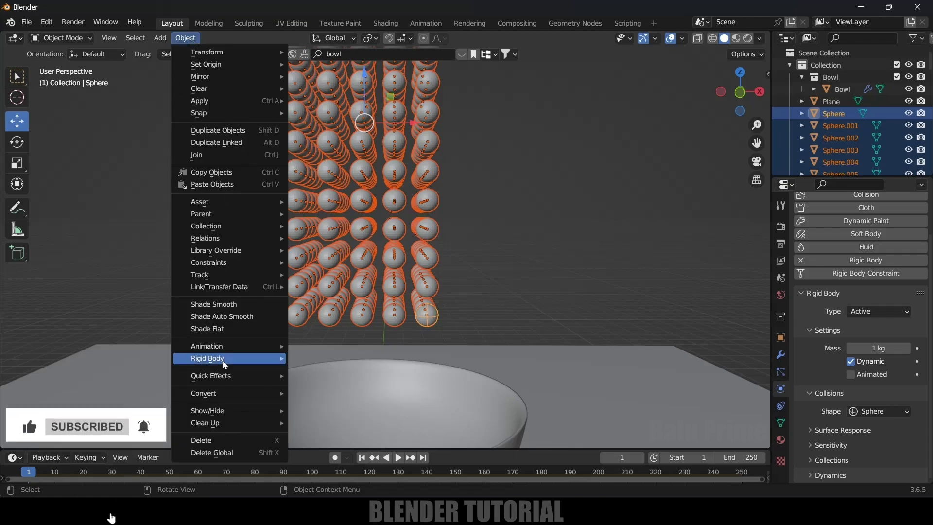
mouse_move(223, 360)
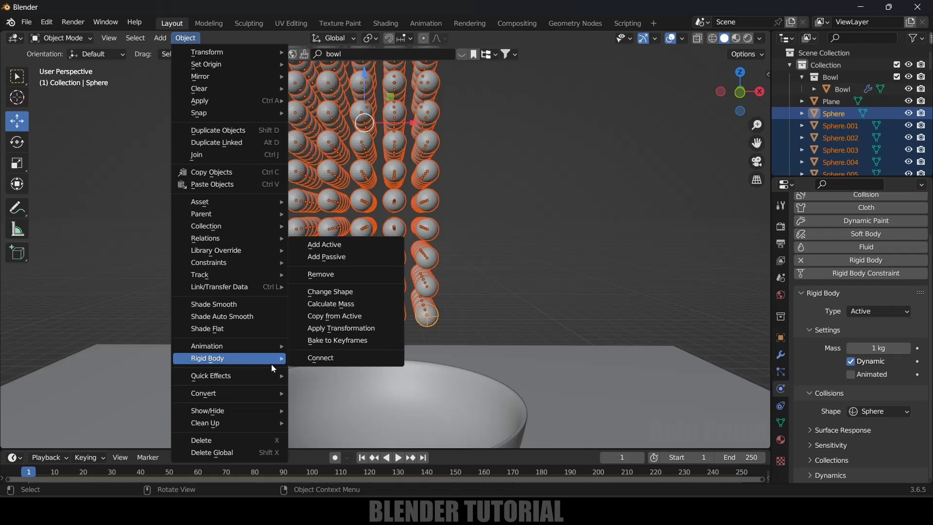
left_click(328, 317)
scroll(412, 231, "down", 2)
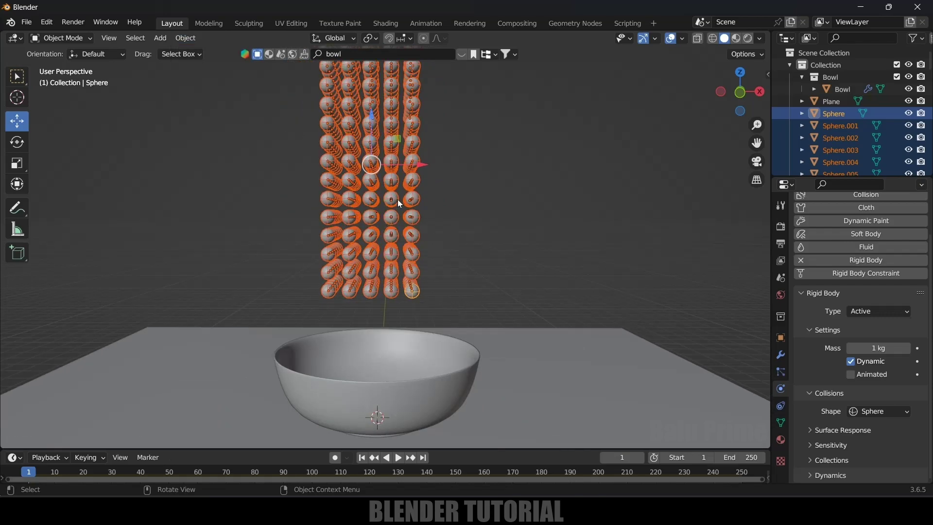
left_click(426, 215)
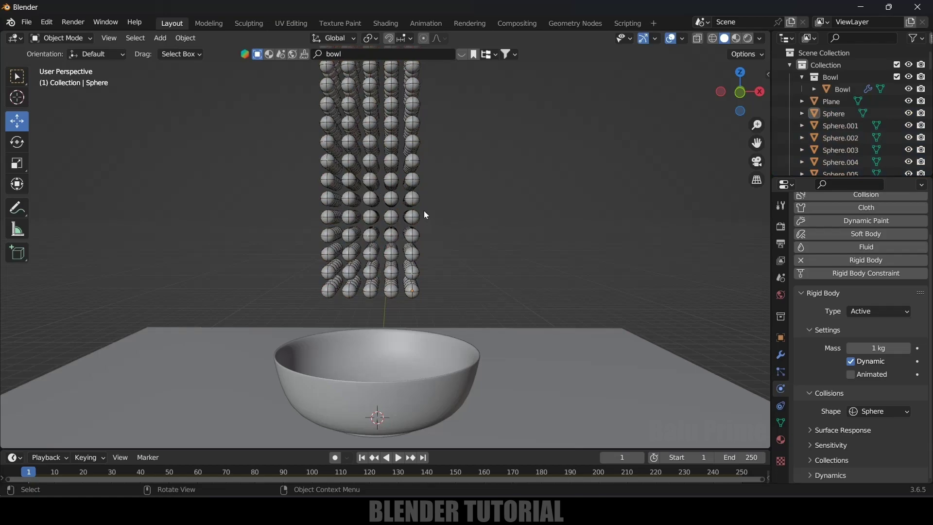
left_click(398, 160)
scroll(530, 183, "down", 4)
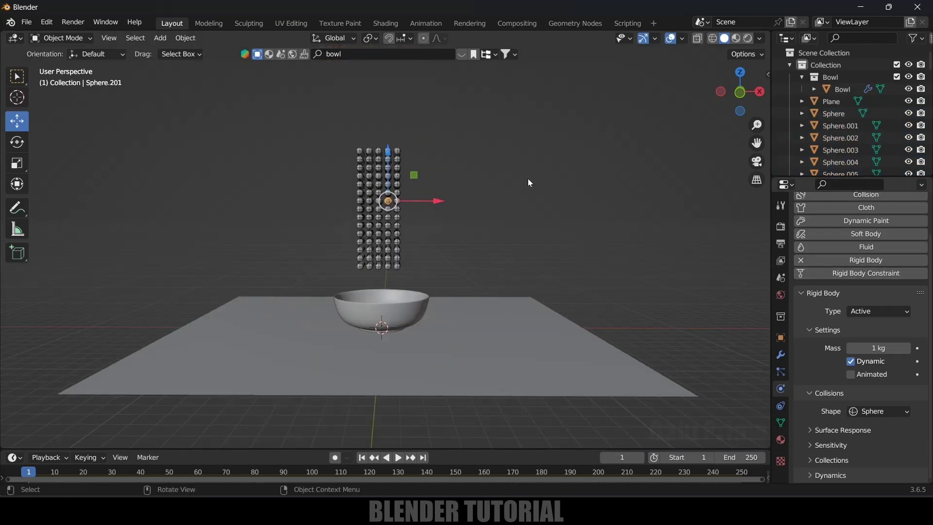
scroll(529, 182, "up", 1)
key("space")
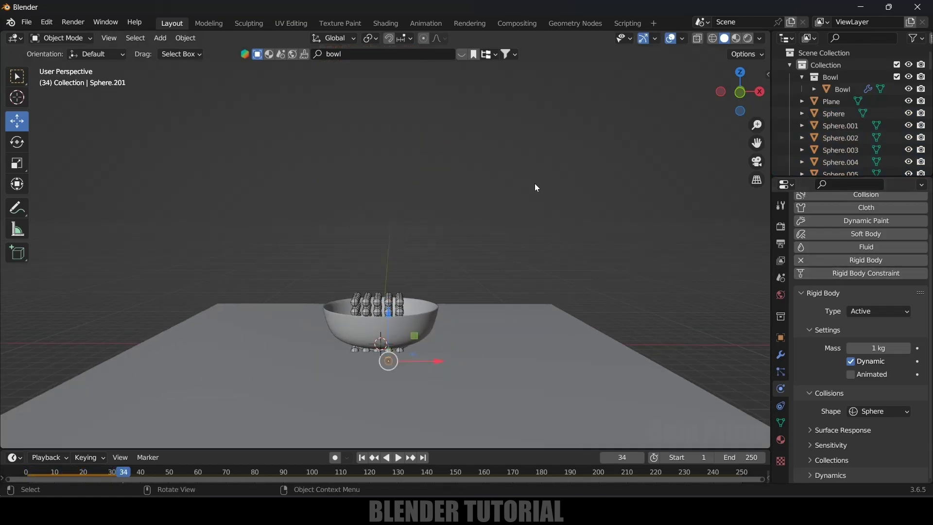
left_click(361, 457)
scroll(441, 343, "up", 2)
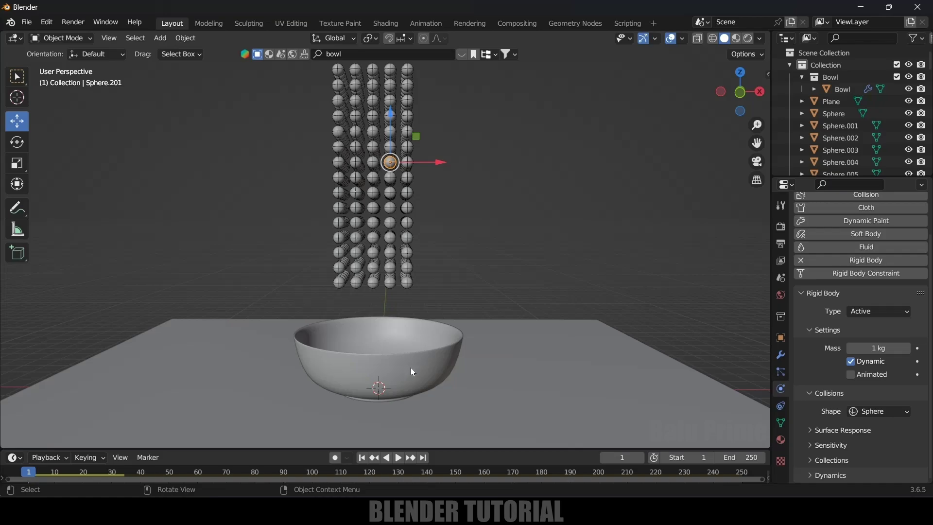
scroll(403, 357, "down", 2)
left_click(402, 319)
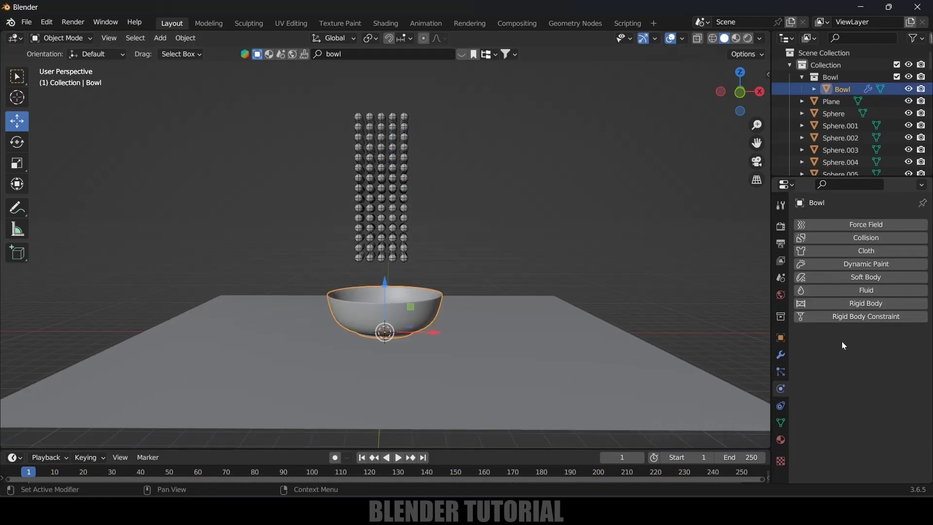
Step: Make the bowl a Passive rigid body, keeping the Convex Hull collision shape
left_click(848, 304)
scroll(826, 365, "down", 2)
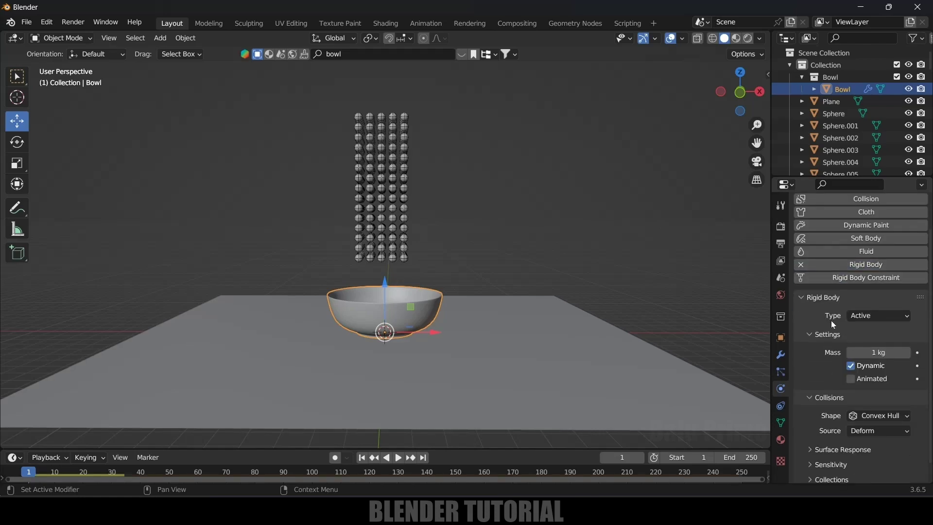
left_click(859, 317)
left_click(874, 342)
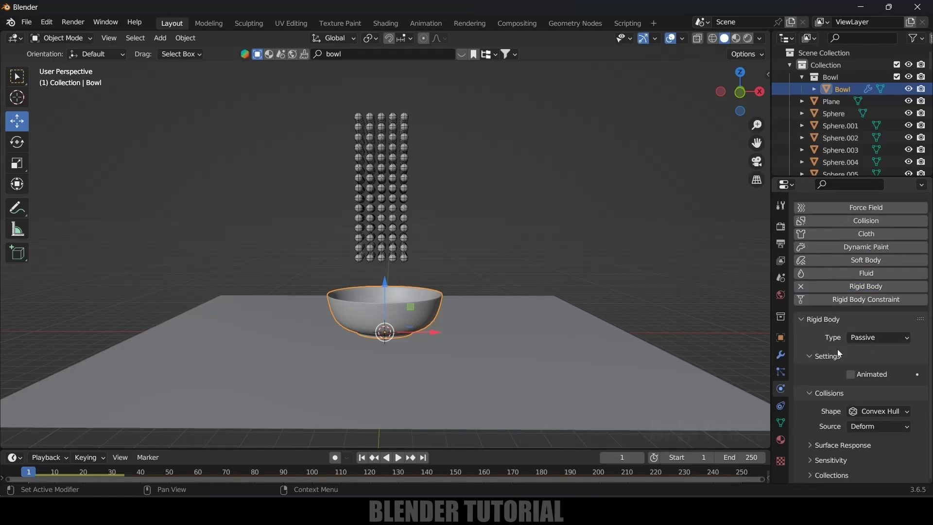
left_click(862, 411)
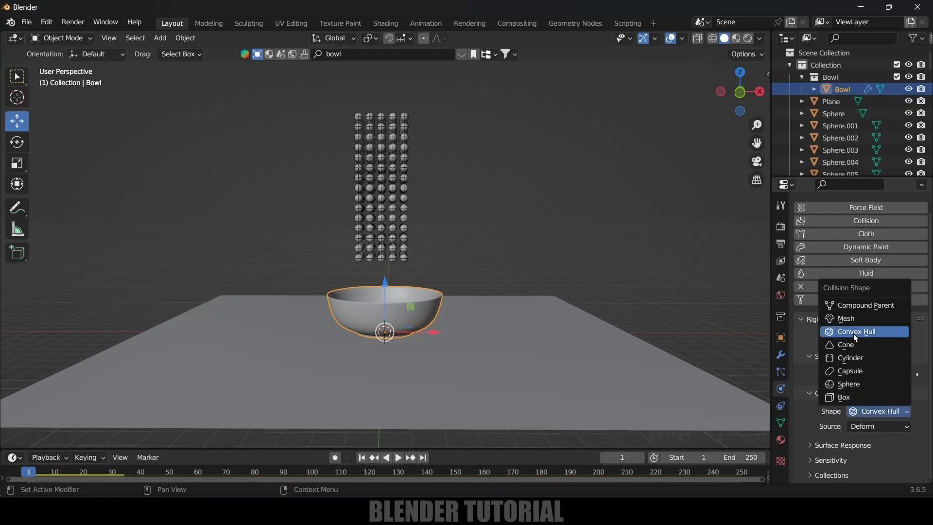
left_click(853, 334)
Step: Test the simulation, then switch the bowl's collision shape to Mesh and replay
scroll(519, 291, "up", 2)
key("space")
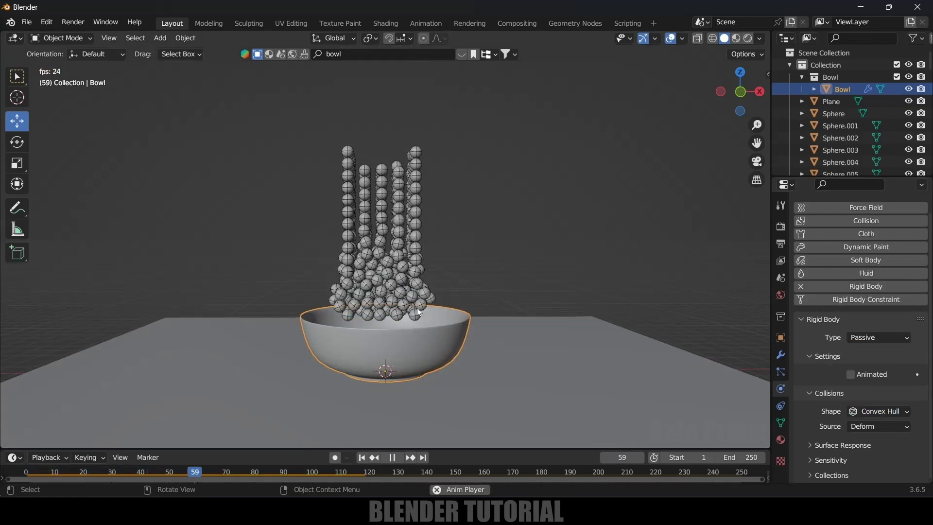
key("space")
left_click(363, 457)
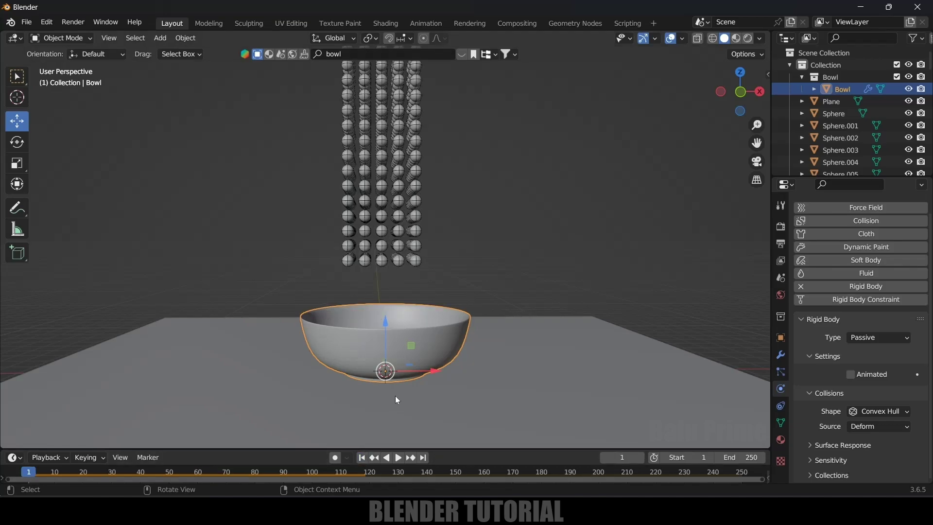
left_click(851, 412)
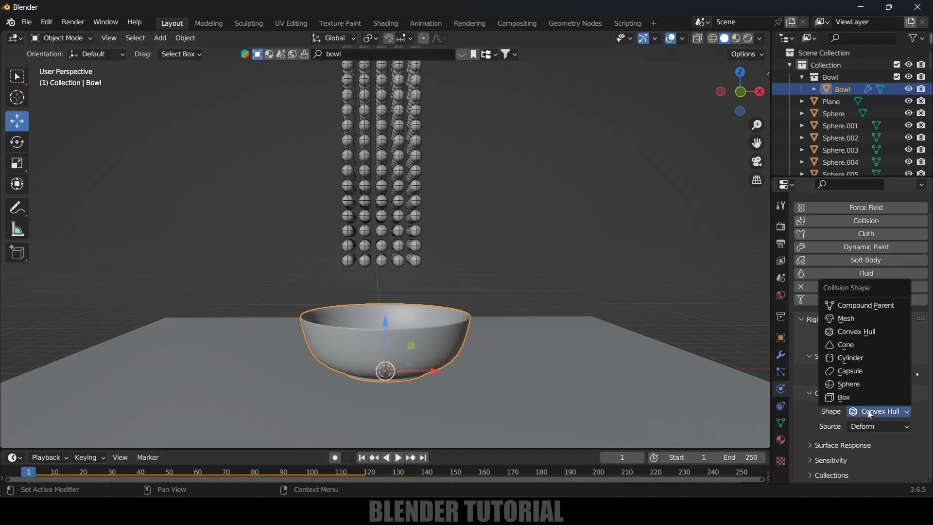
left_click(849, 321)
key("space")
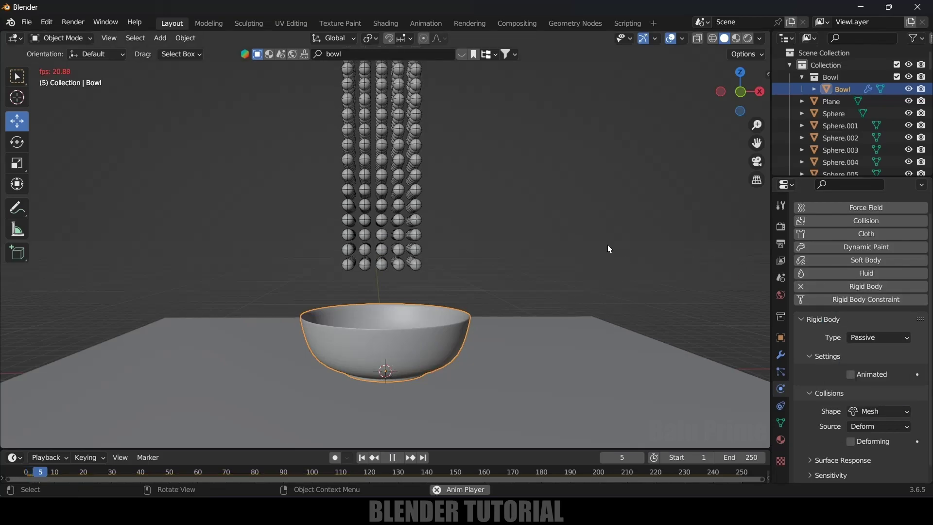
middle_click_drag(575, 253, 552, 280)
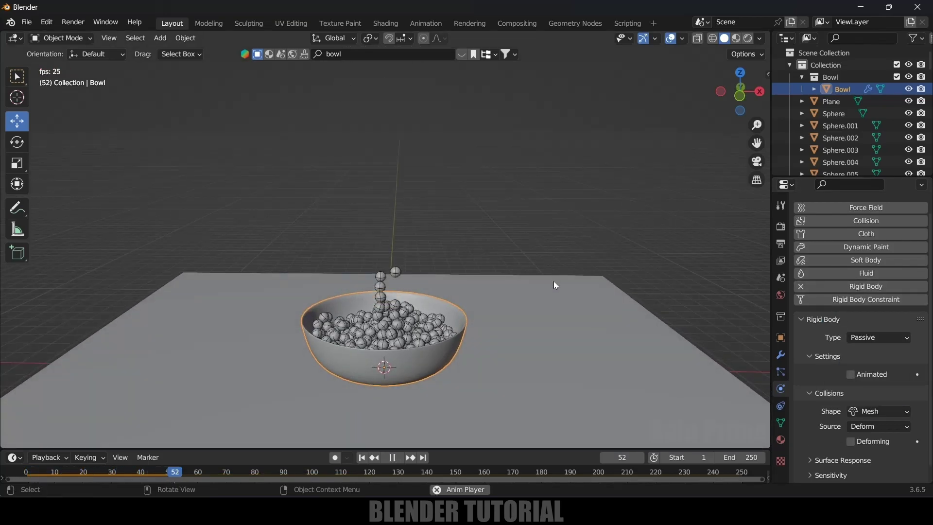
key("space")
middle_click_drag(511, 305, 541, 324)
Step: Make the floor plane a Passive rigid body and reset to the first frame in orthographic view
left_click(530, 305)
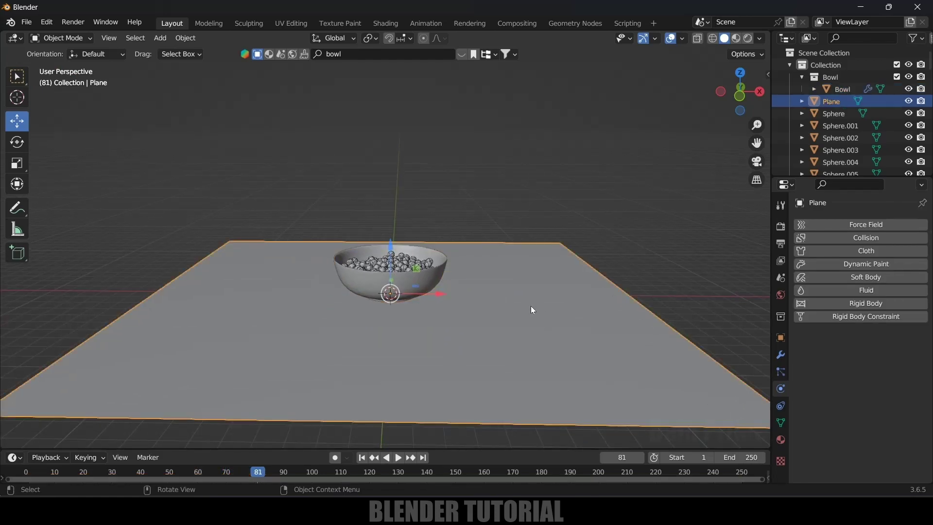
left_click(841, 304)
left_click(872, 355)
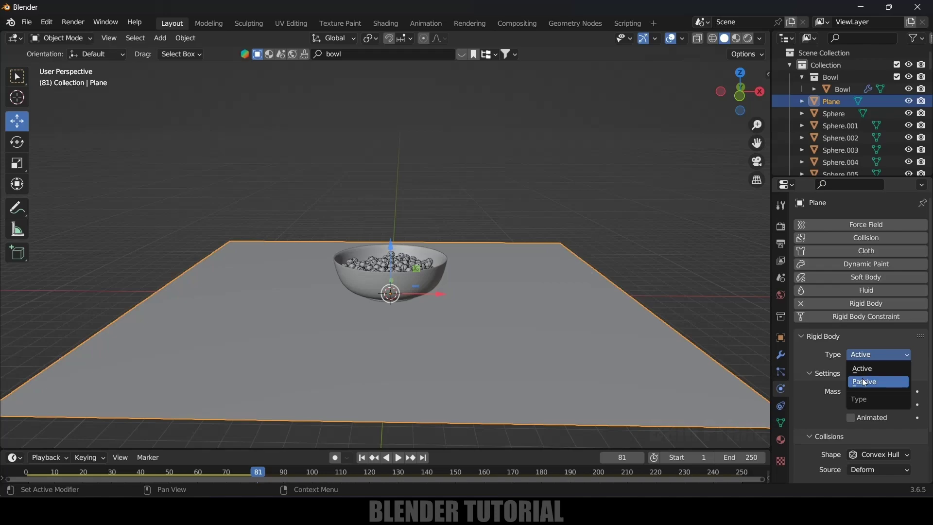
left_click(863, 381)
middle_click_drag(539, 308, 437, 363)
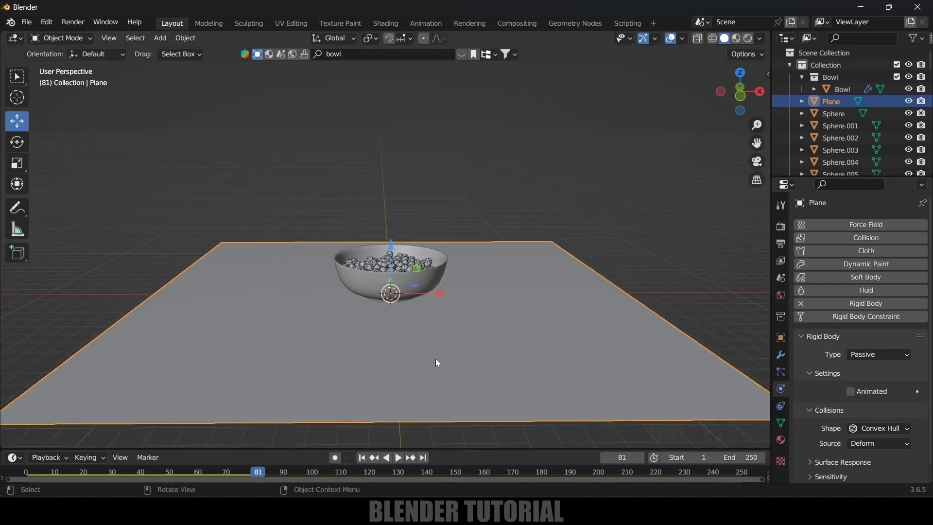
left_click(362, 457)
key("KP_5")
Step: From the right side view, raise the top four sphere rows 2.794 m along Z
key("KP_3")
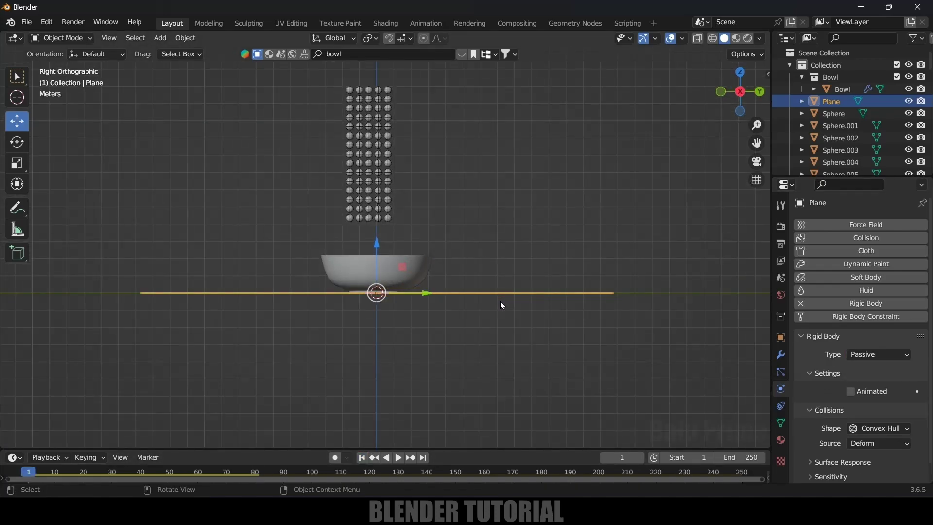
scroll(514, 259, "up", 5, "shift")
left_click_drag(271, 152, 416, 199)
key("g")
key("z")
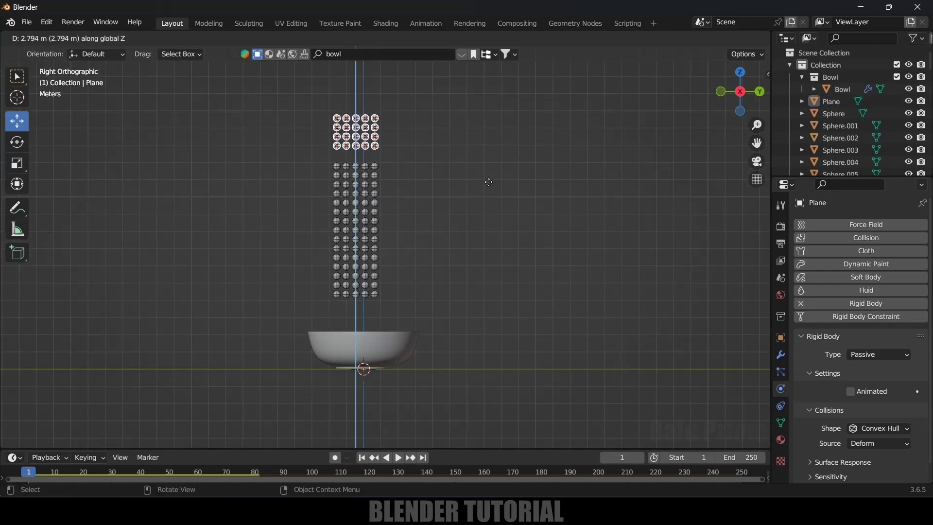
left_click(486, 192)
middle_click_drag(486, 192, 436, 214)
left_click(471, 319)
Step: Set the ground plane's rigid body friction to 0.985
scroll(802, 433, "down", 1)
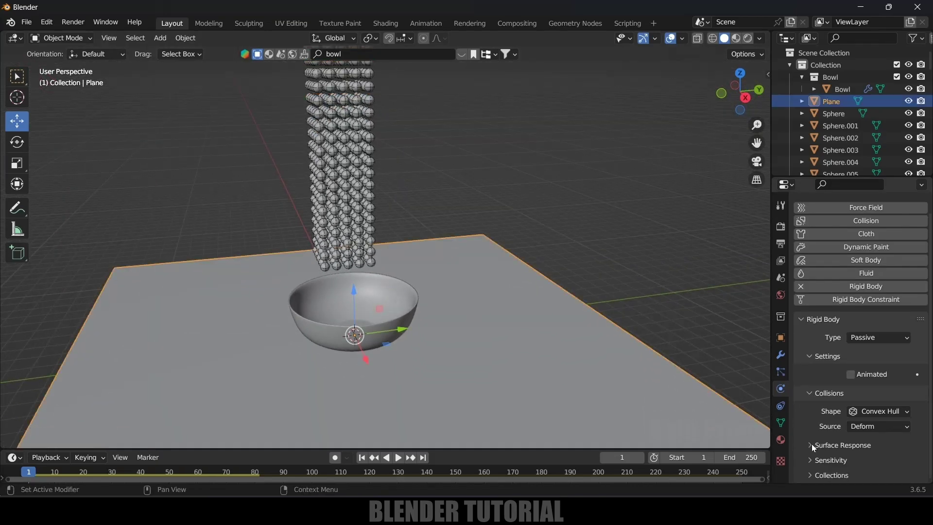
left_click(811, 444)
scroll(808, 439, "down", 2)
left_click_drag(869, 428, 901, 428)
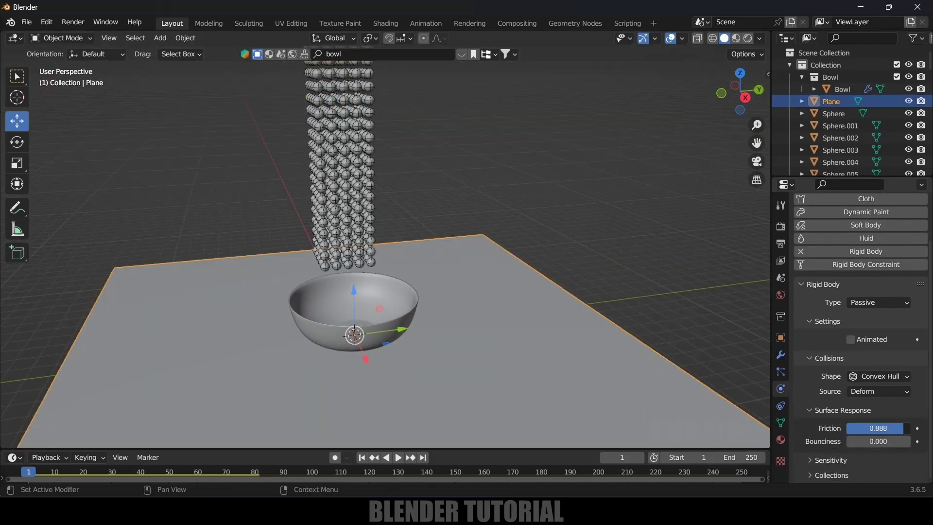
middle_click_drag(573, 316, 538, 297)
Step: Play the simulation and stop at frame 130 with the spheres piled in the bowl
key("space")
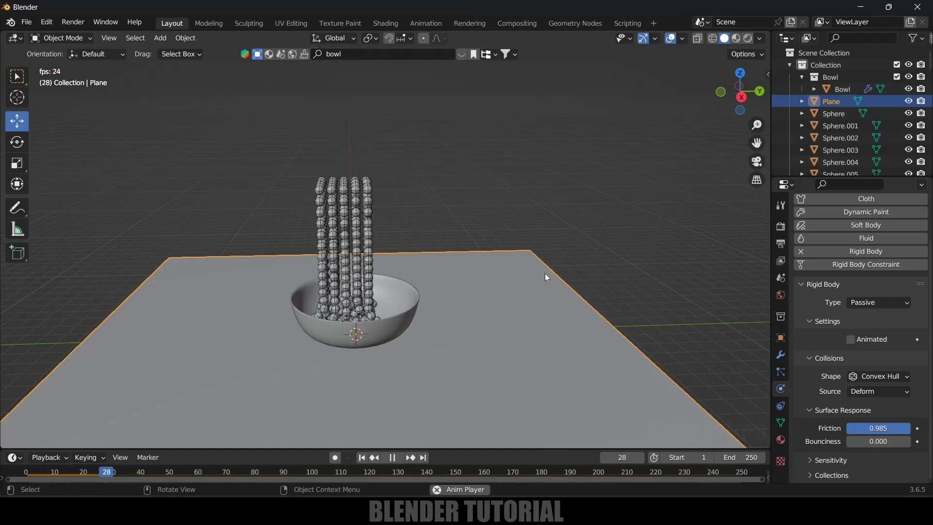
middle_click_drag(544, 273, 479, 335)
scroll(479, 334, "up", 2)
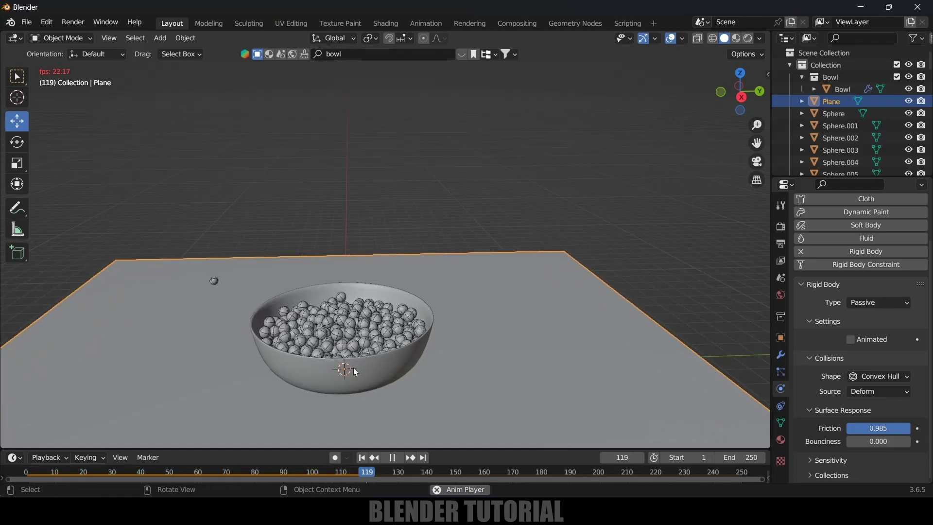
key("space")
scroll(448, 346, "down", 1)
middle_click_drag(448, 346, 401, 162)
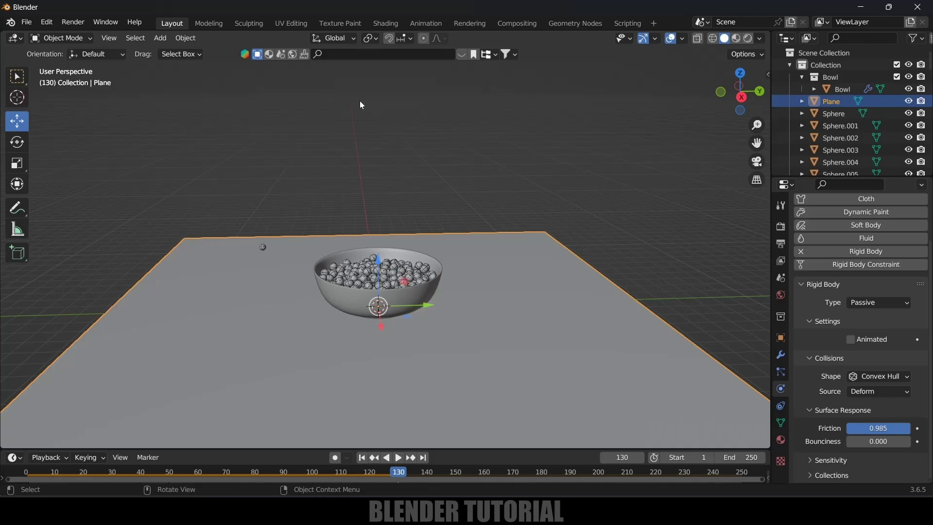
Step: Search the online assets for 'human skull' and download the Old human skull modell
left_click(339, 55)
type("l")
key("Return")
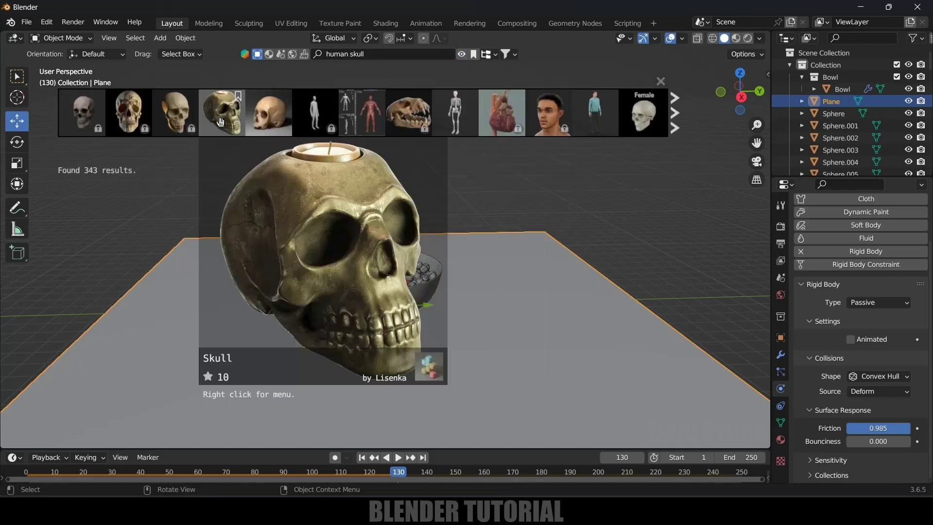
left_click(256, 112)
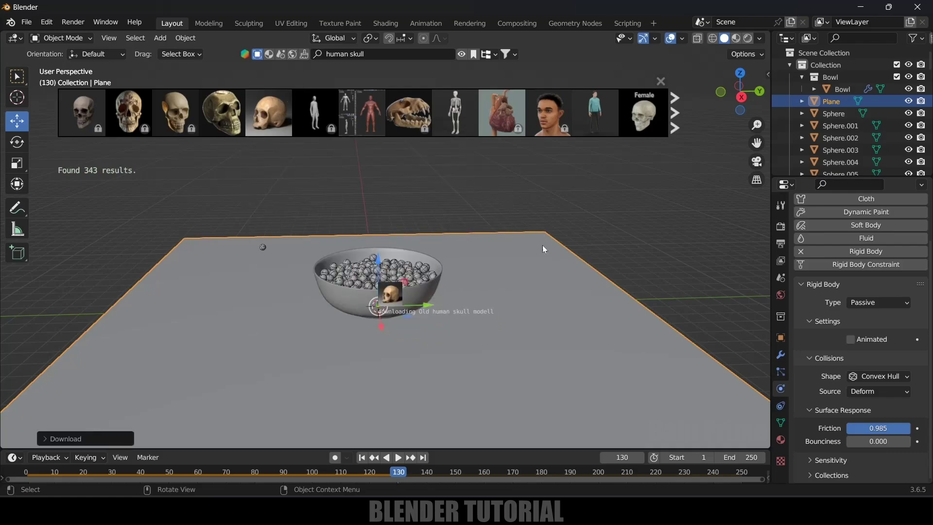
Step: Select all objects in the Old human skull modell collection
left_click(845, 102)
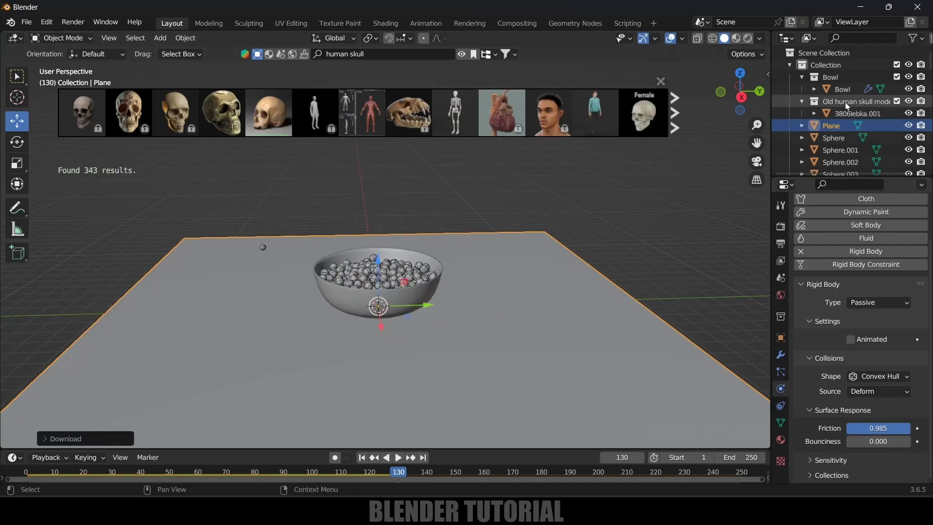
right_click(844, 102)
left_click(782, 199)
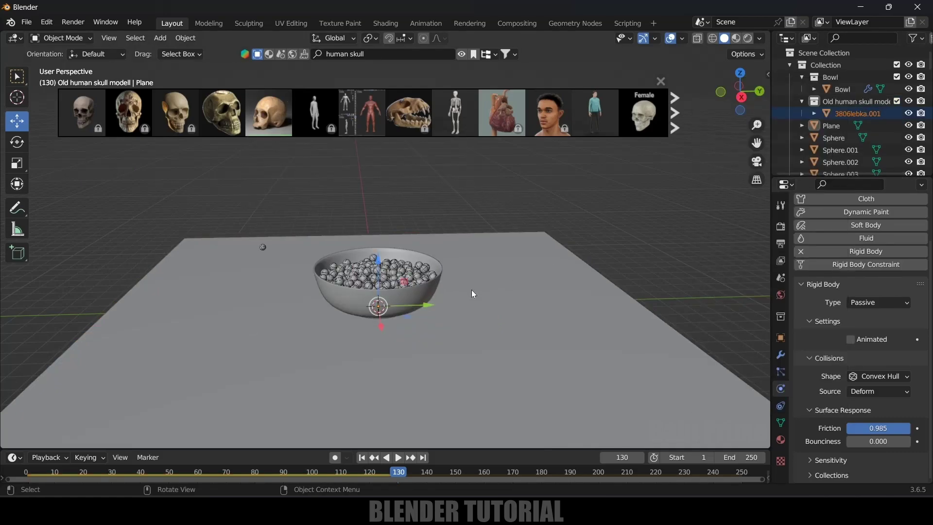
Step: Scale the skull down in two passes and raise it above the bowl
key("s")
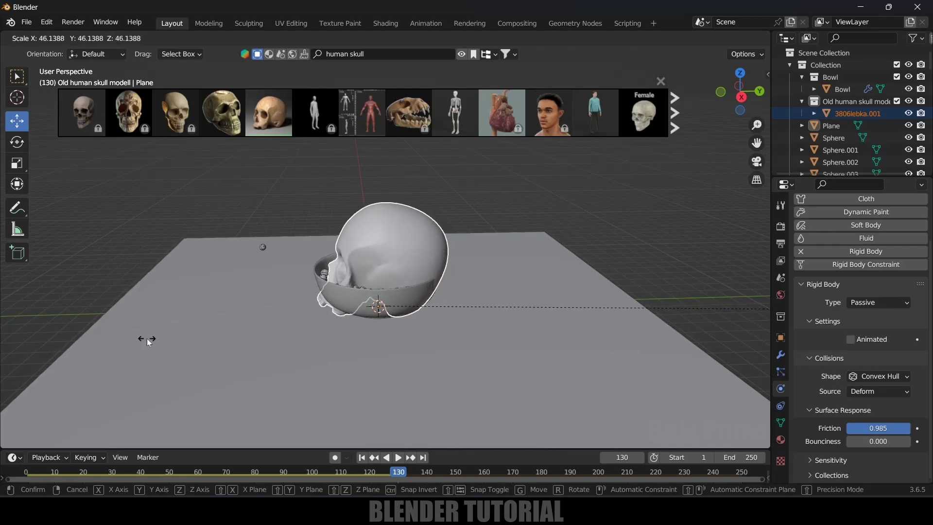
left_click(290, 342)
middle_click_drag(290, 343, 401, 339)
key("s")
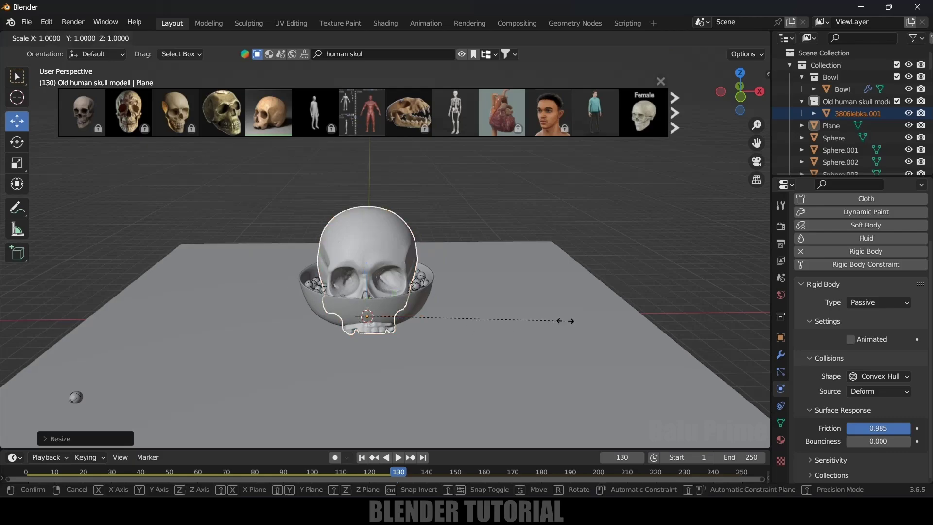
left_click(460, 301)
key("g")
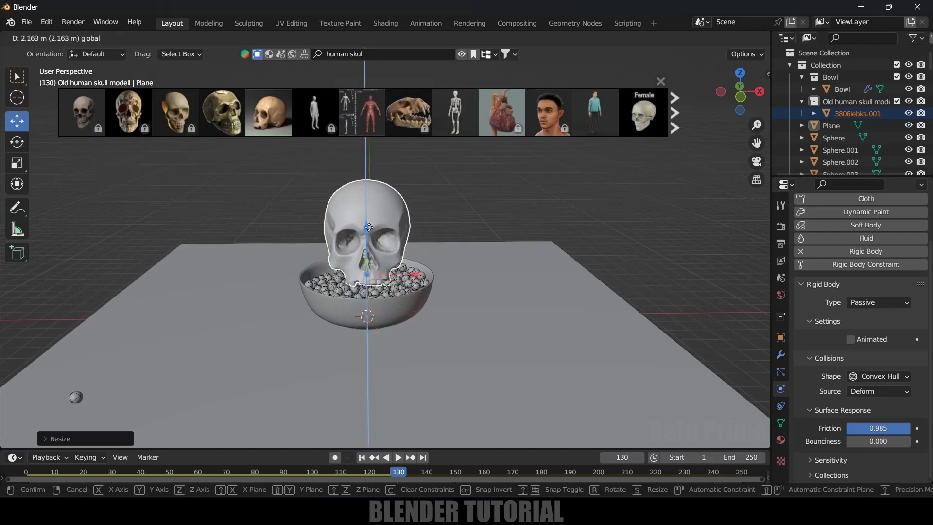
left_click(439, 258)
middle_click_drag(440, 258, 506, 267)
Step: Preview the simulation, then shift the skull right and up, clear of the falling spheres
key("shift+Left")
key("space")
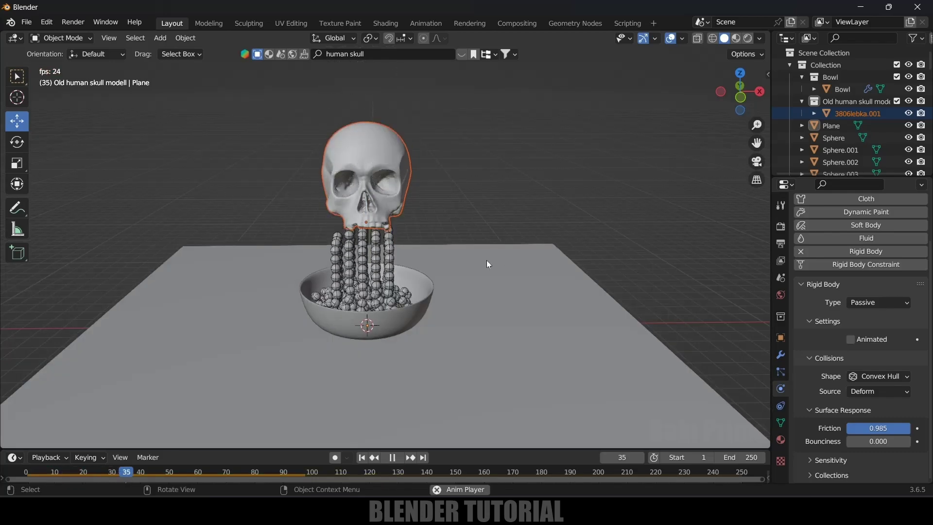
key("space")
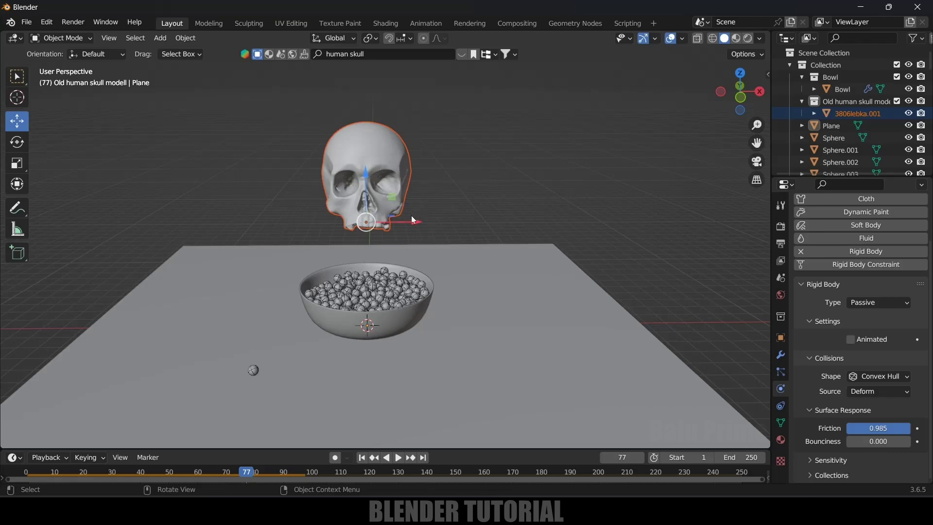
left_click_drag(413, 220, 544, 232)
left_click_drag(498, 186, 504, 113)
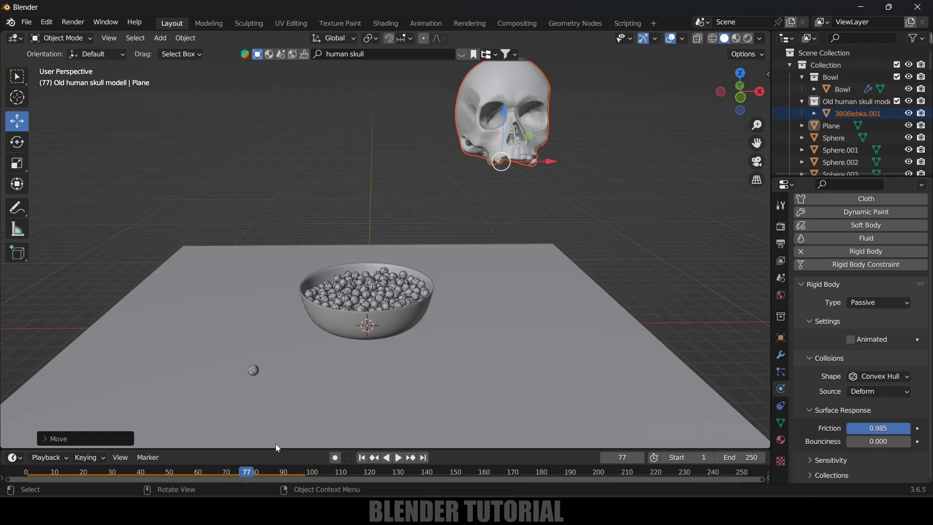
key("ctrl+shift+space")
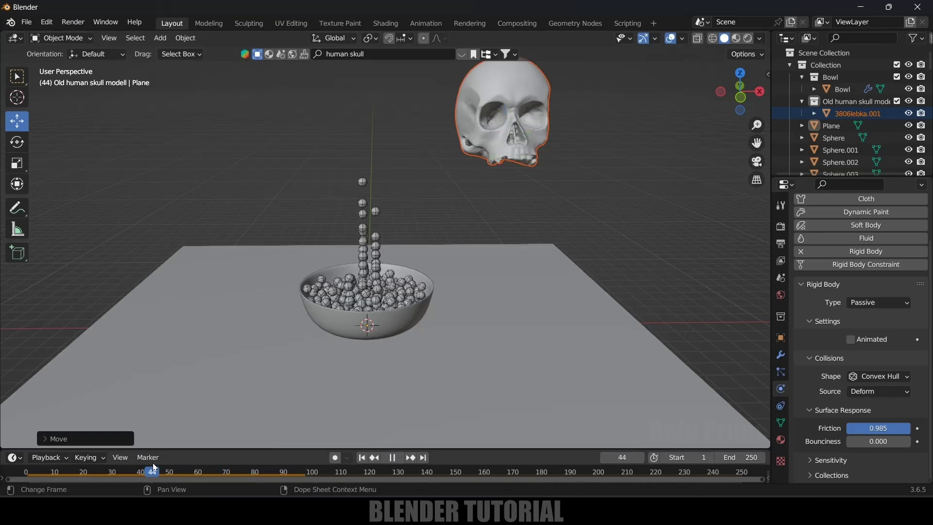
left_click_drag(154, 467, 250, 475)
key("space")
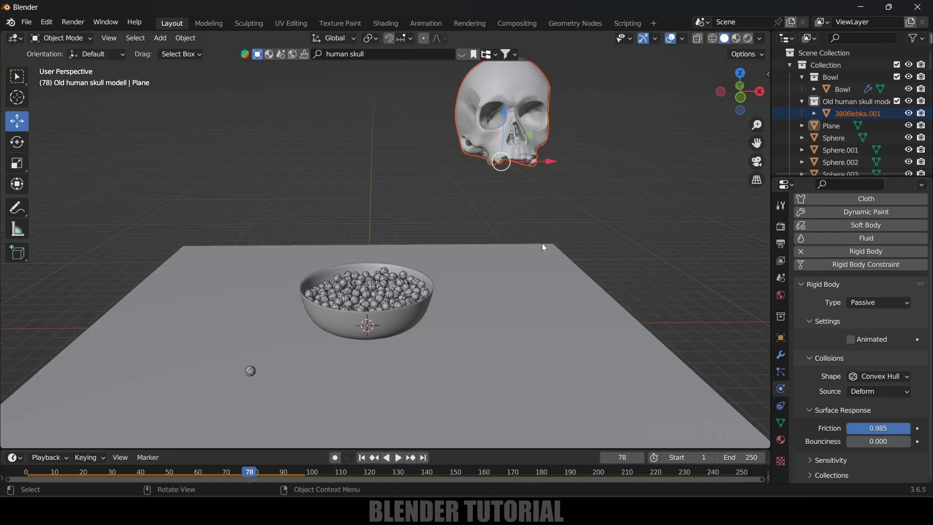
Step: Select the skull and keyframe its location at frame 78
left_click(533, 110)
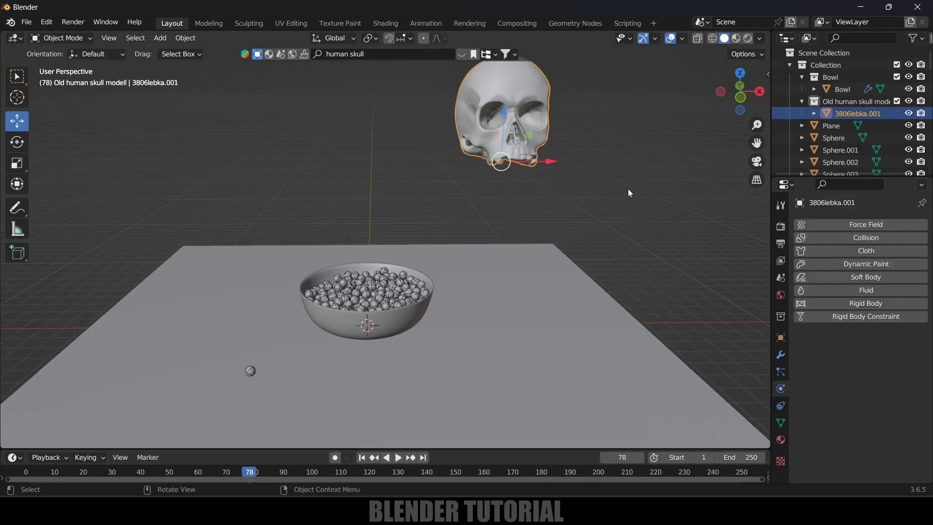
key("i")
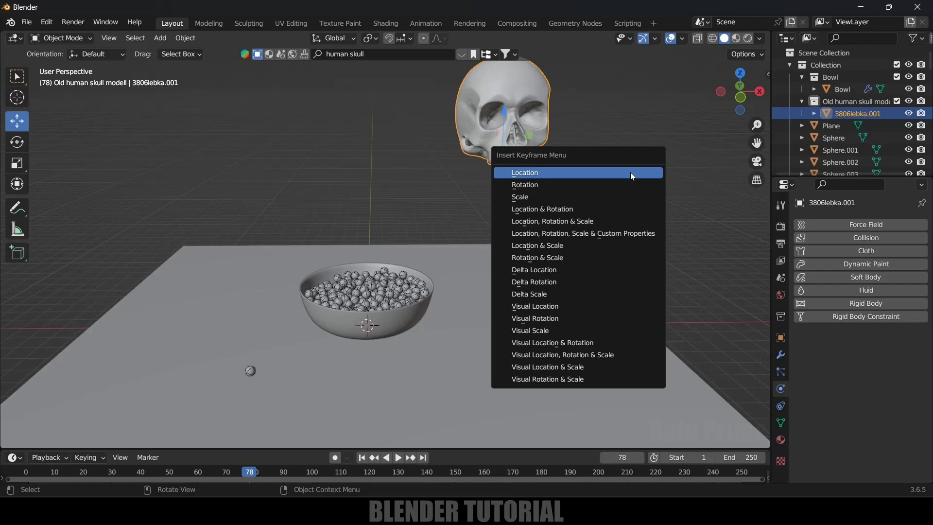
left_click(631, 173)
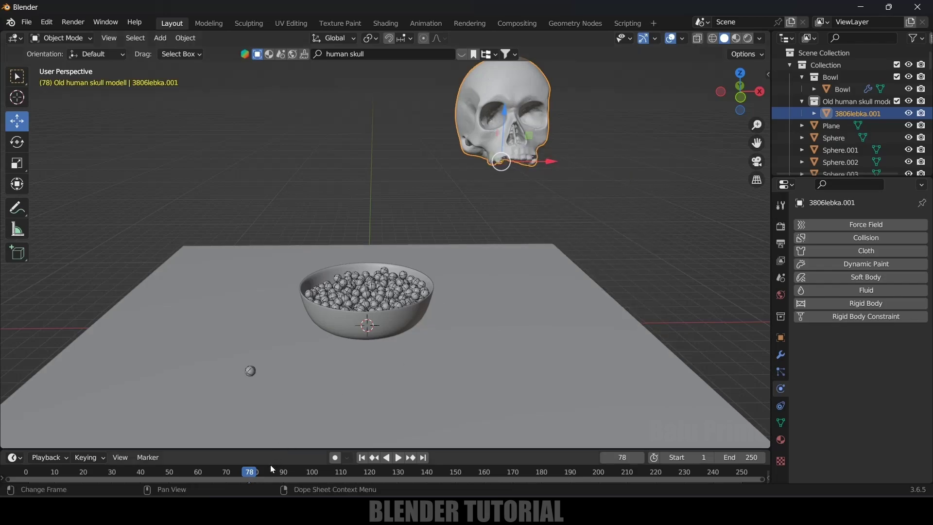
Step: At frame 85, slide the skull about 0.76 m left toward the bowl and keyframe its location
left_click_drag(306, 450, 292, 397)
key("space")
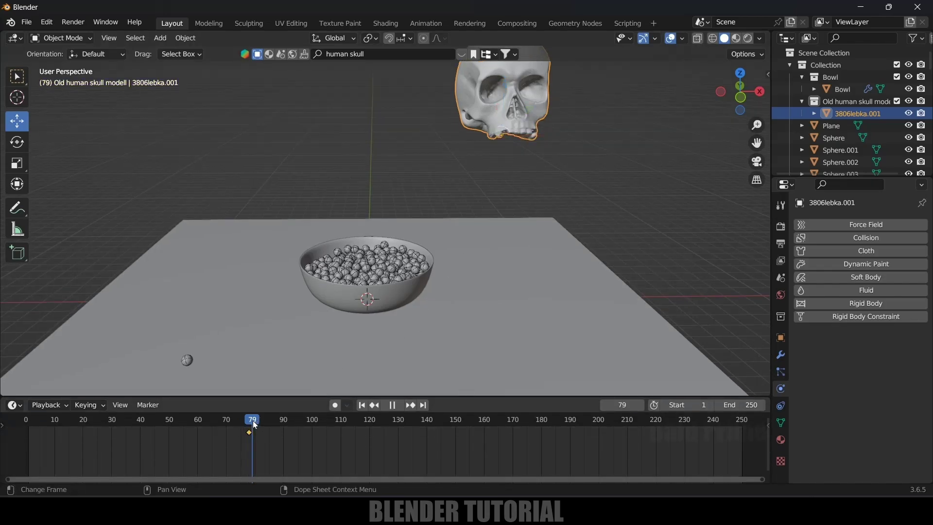
scroll(413, 335, "down", 1)
key("space")
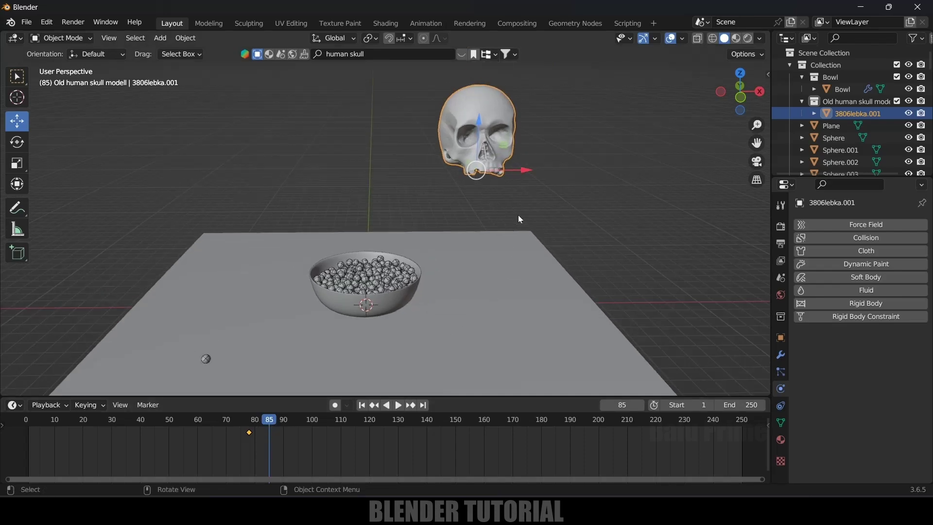
left_click_drag(523, 176, 423, 181)
key("KP_7")
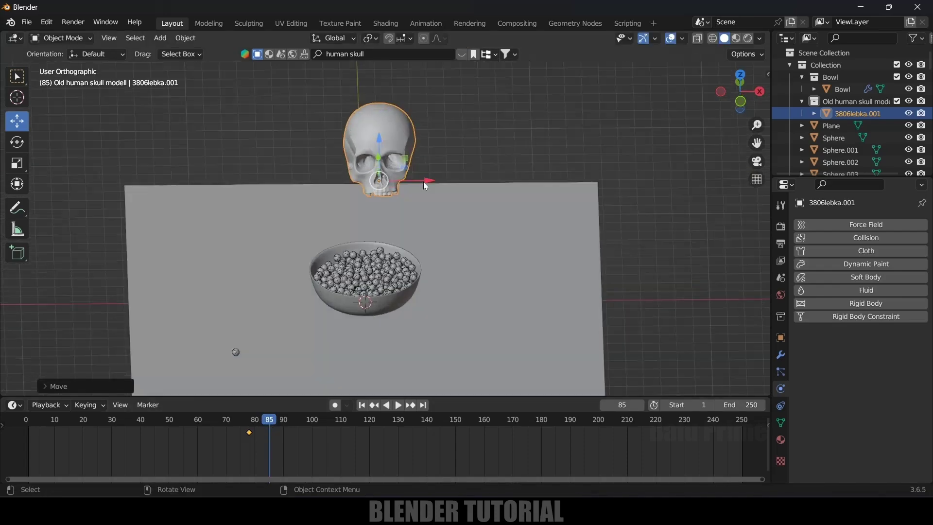
left_click_drag(430, 232, 416, 232)
middle_click_drag(418, 233, 456, 160)
key("i")
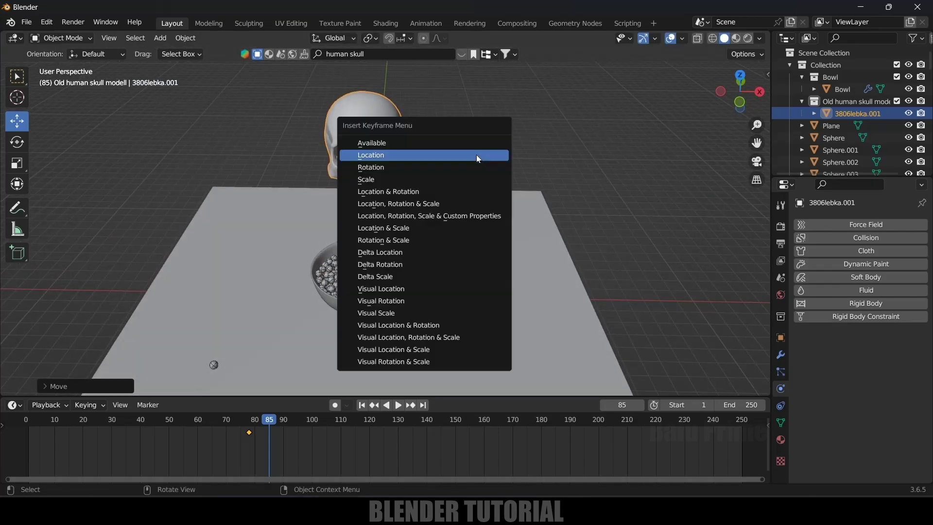
left_click(476, 155)
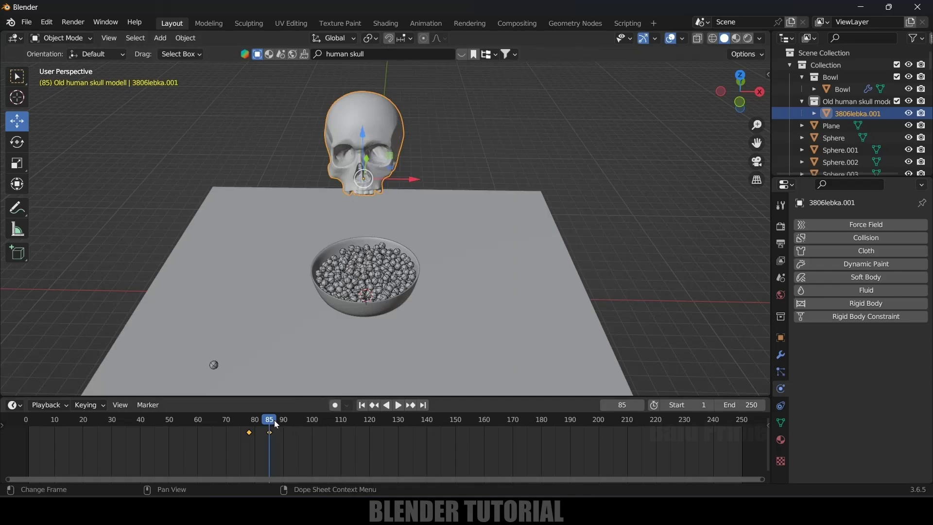
Step: Paste the location keyframe at frame 89 and replay the skull's slide from frame 1
key("space")
key("space")
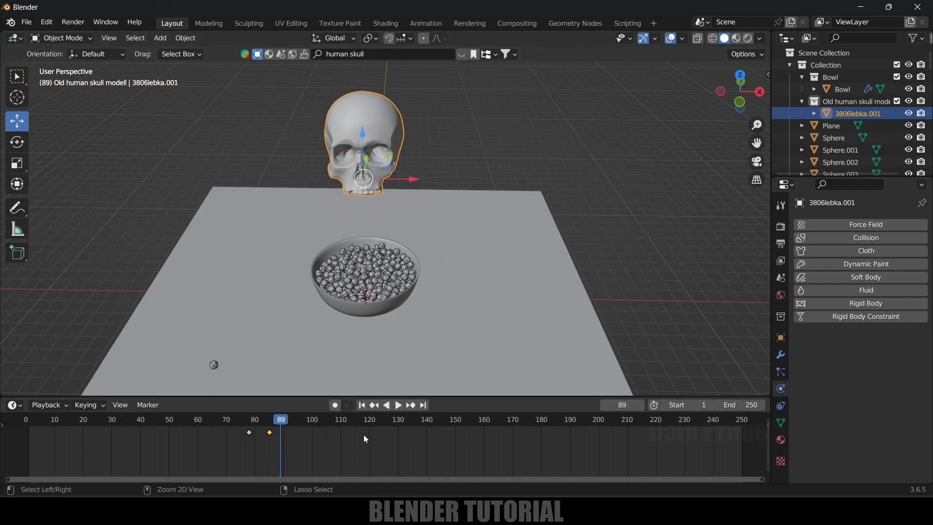
key("ctrl+v")
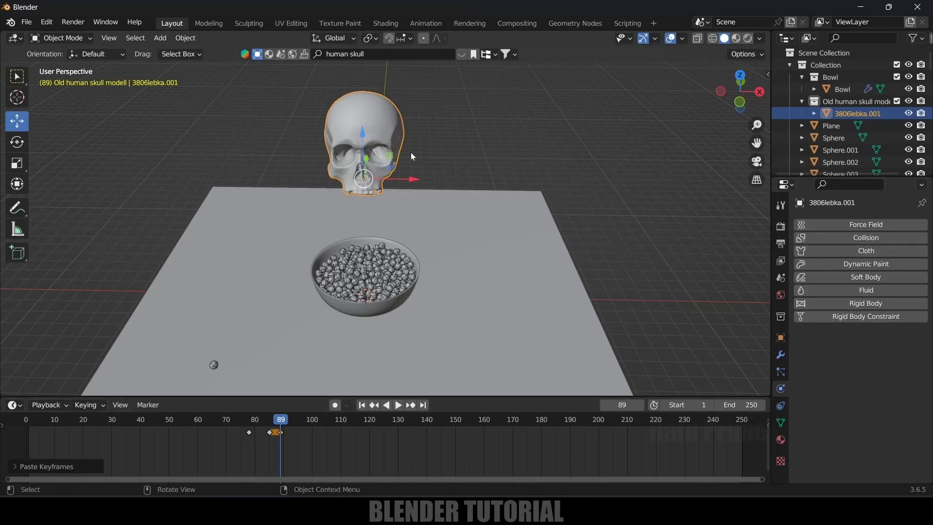
left_click(362, 406)
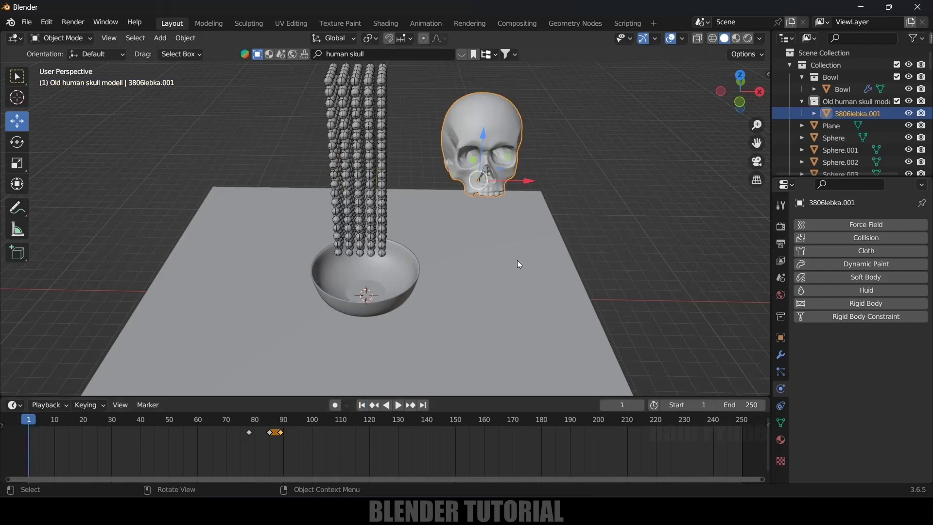
key("space")
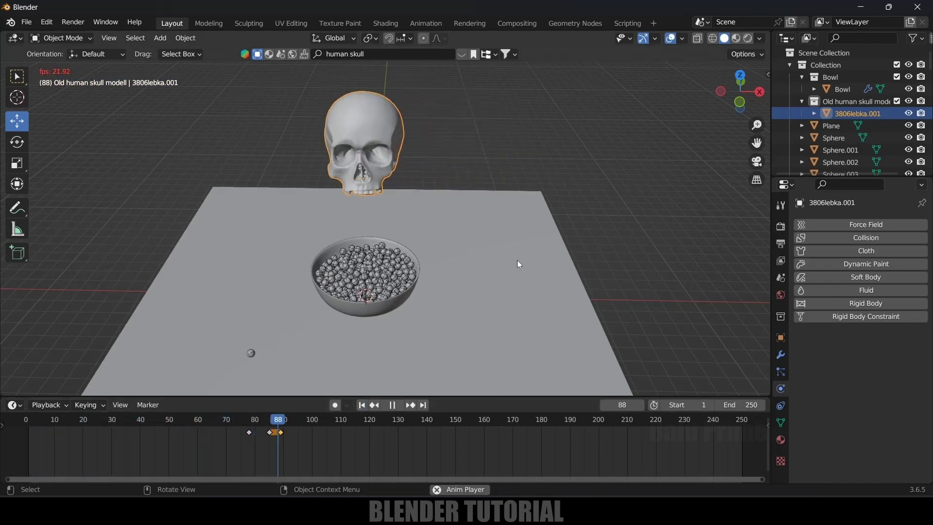
key("space")
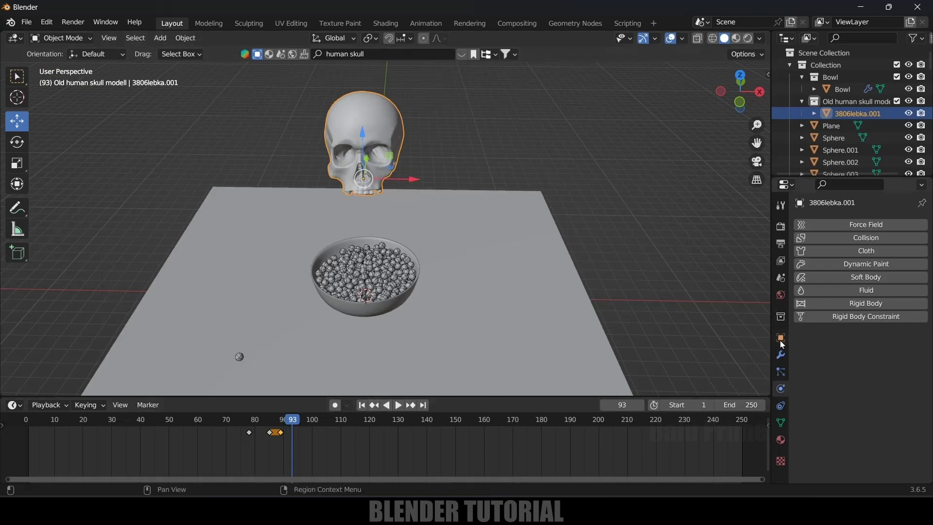
Step: Add an Active rigid body to the skull and rewind to frame 1
left_click(852, 303)
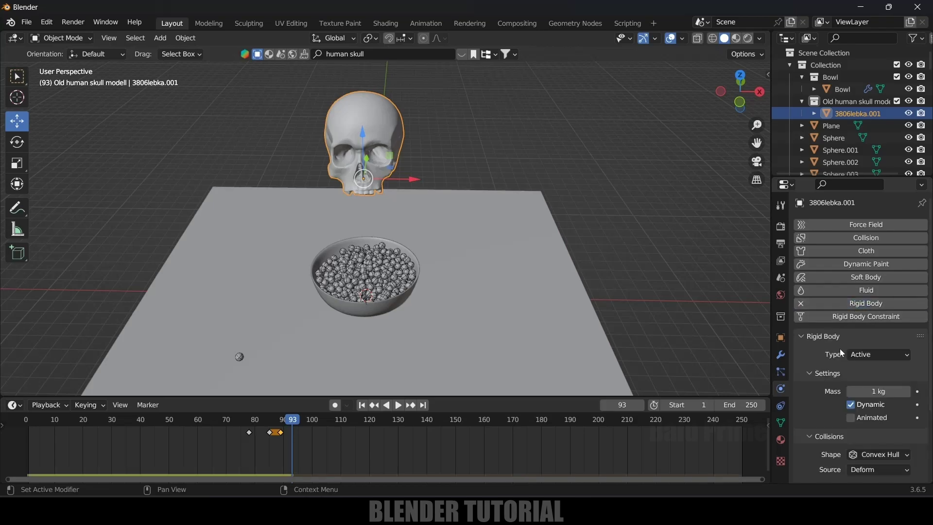
scroll(830, 362, "down", 4)
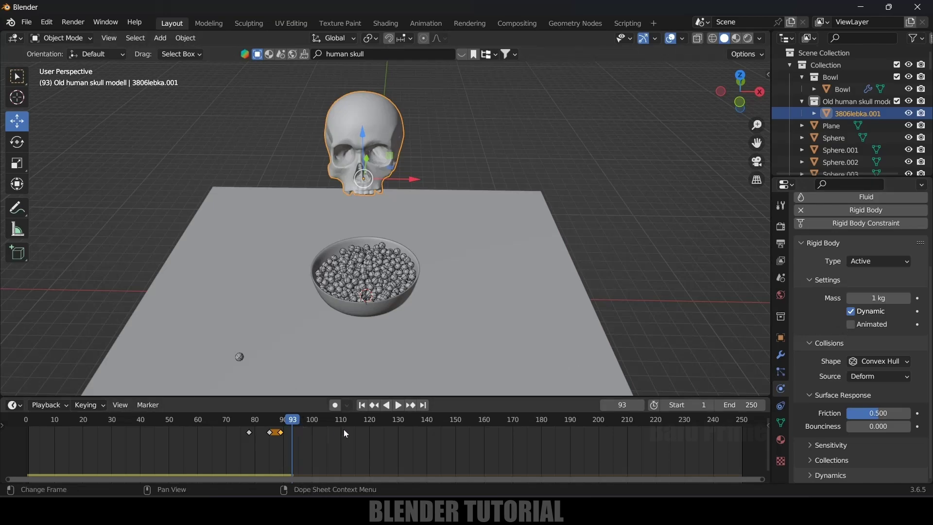
left_click(373, 406)
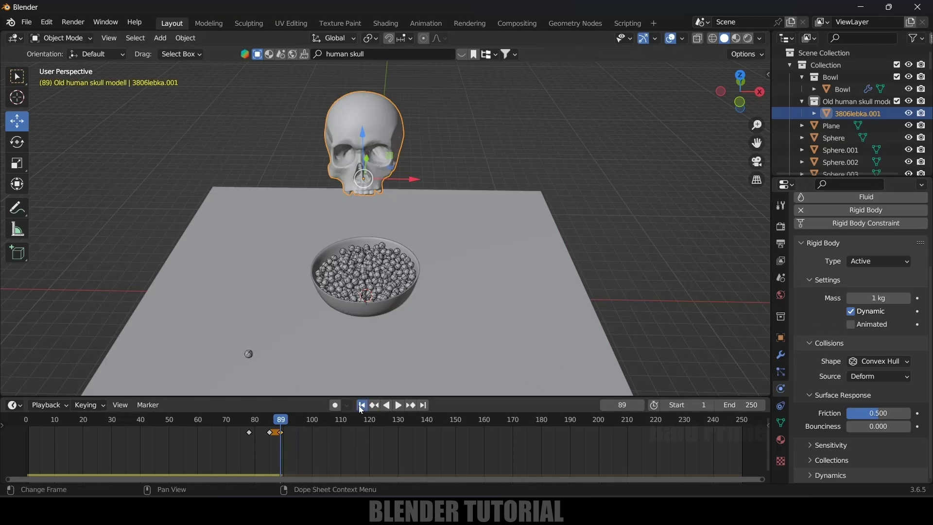
left_click(361, 405)
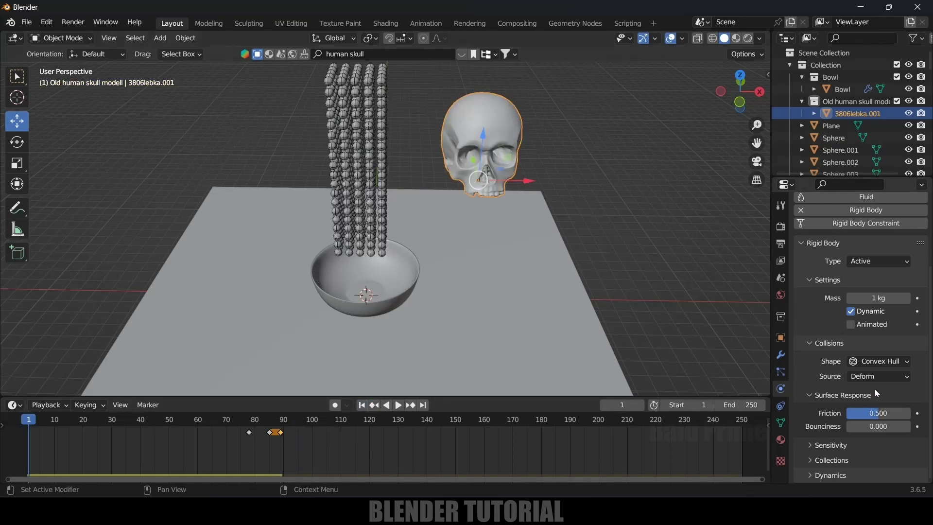
Step: Enable Animated for the skull's rigid body, preview the drop, and return to frame 89
left_click(850, 325)
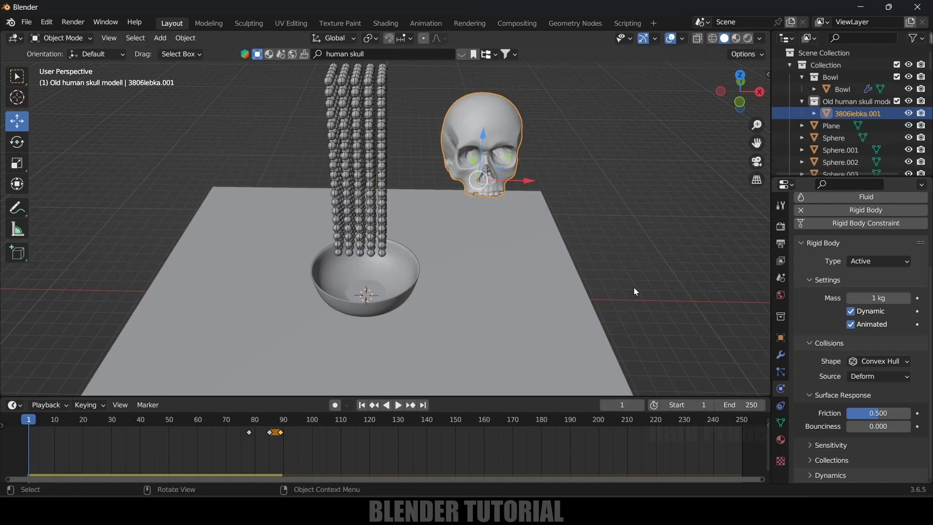
key("space")
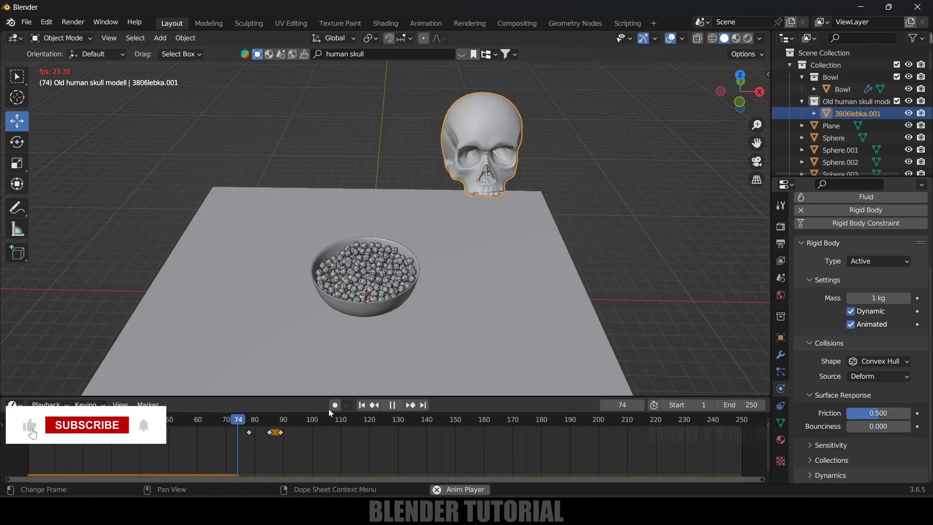
key("space")
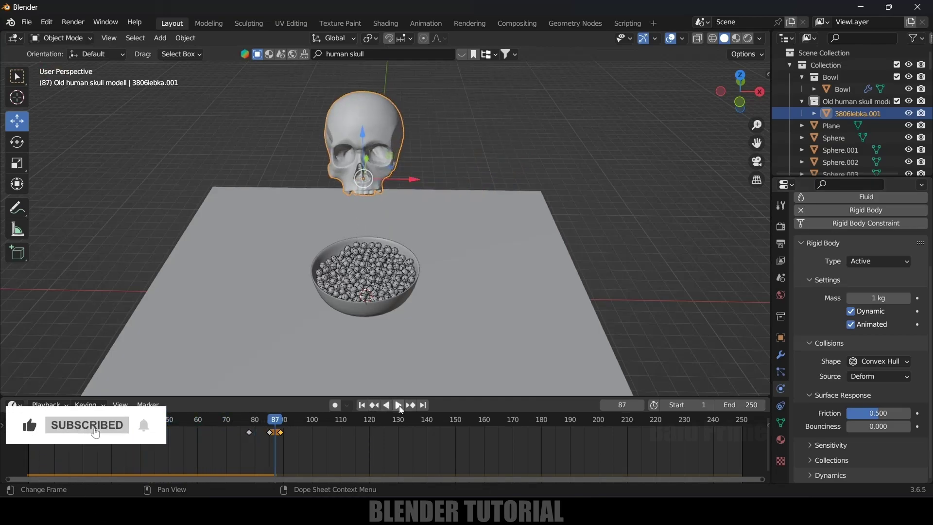
left_click(281, 427)
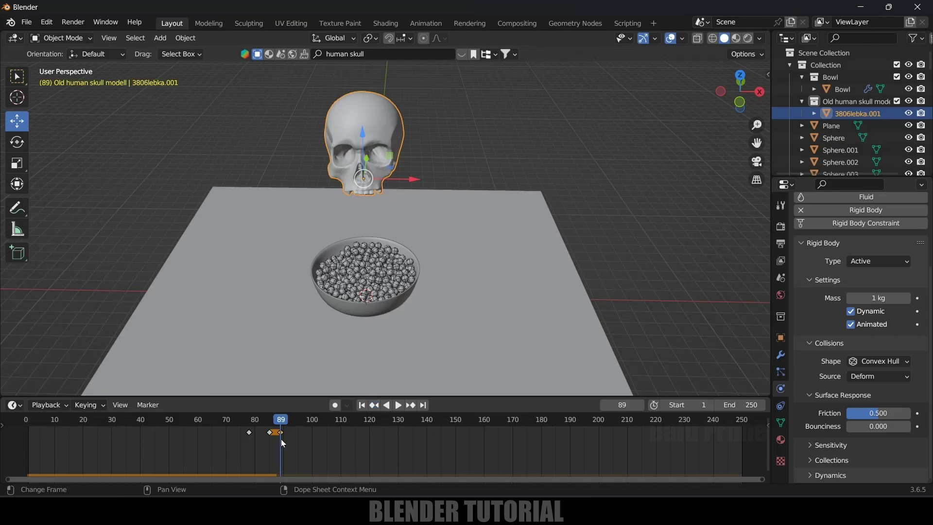
Step: Key Animated on at frame 89, then switch it off and key it at frame 90
left_click(918, 325)
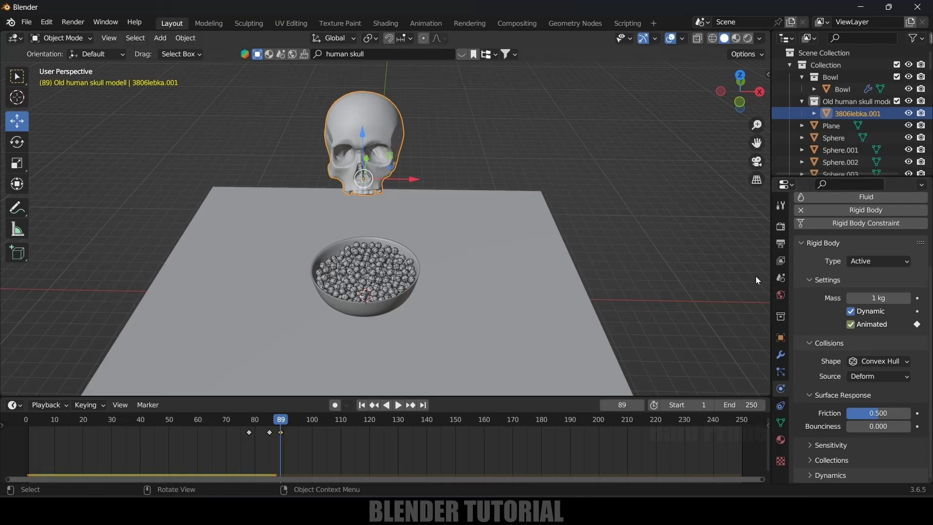
key("Right")
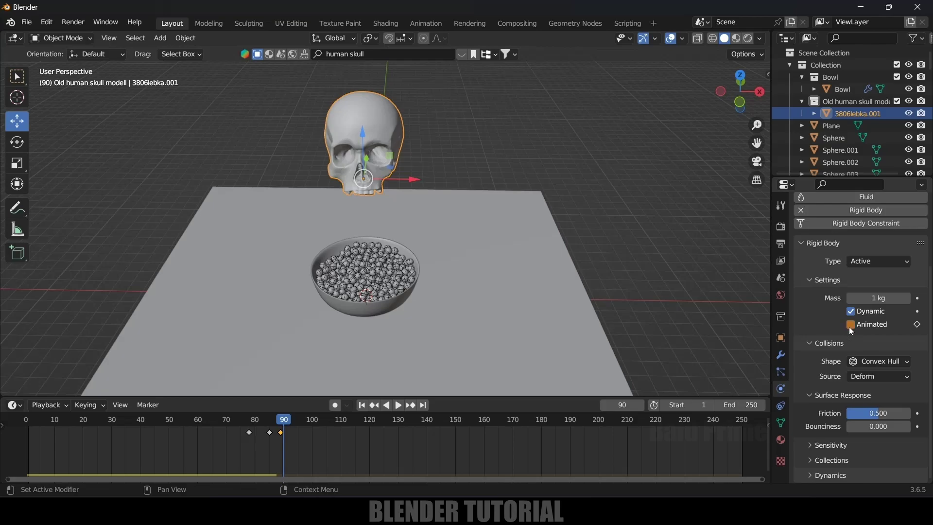
left_click(917, 324)
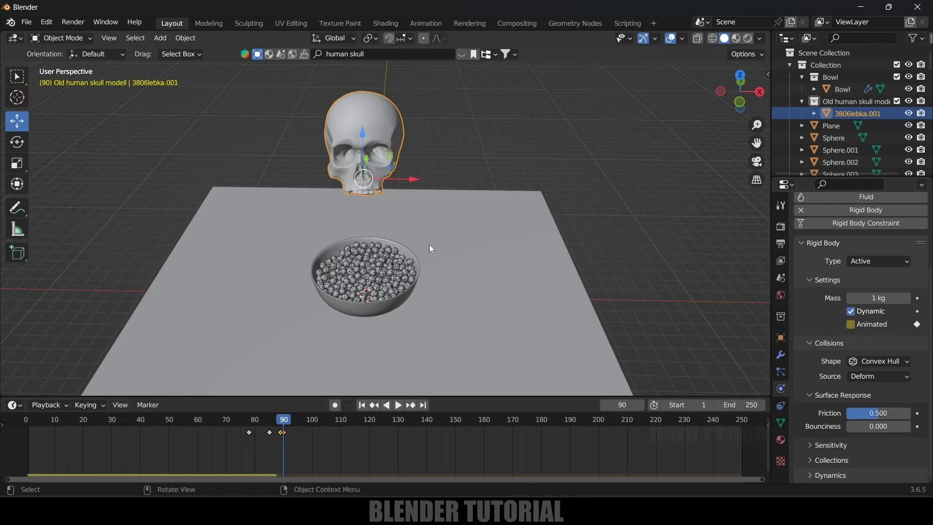
Step: Play the simulation from frame 1 and stop at frame 124 with the skull among the spheres
left_click(362, 405)
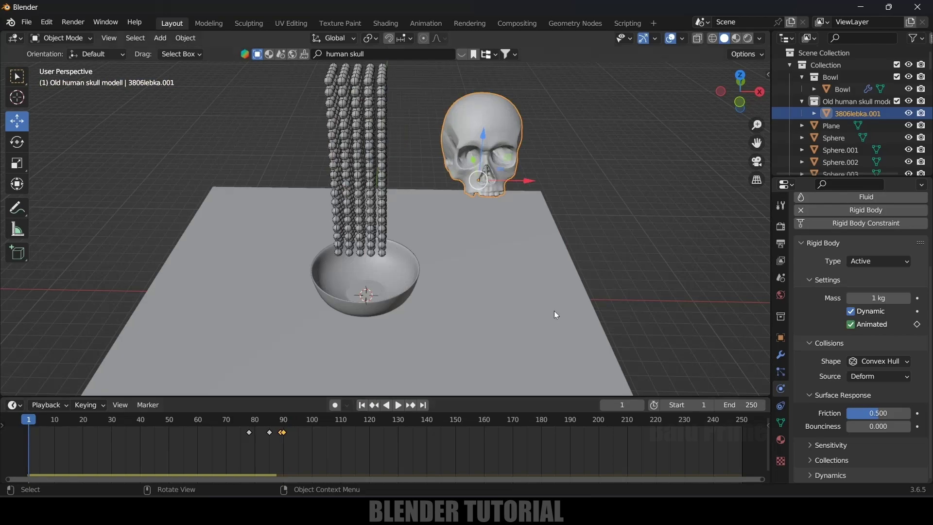
middle_click_drag(553, 311, 556, 296)
key("space")
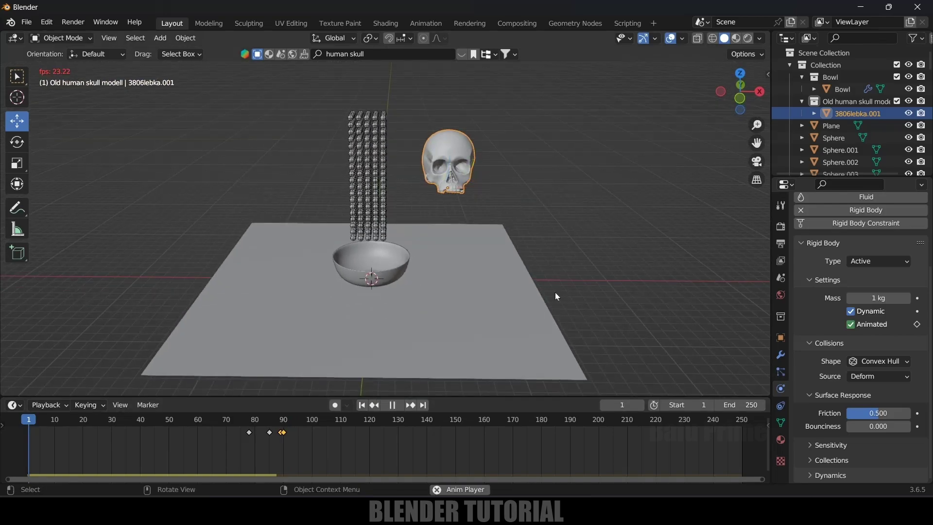
scroll(444, 297, "up", 1)
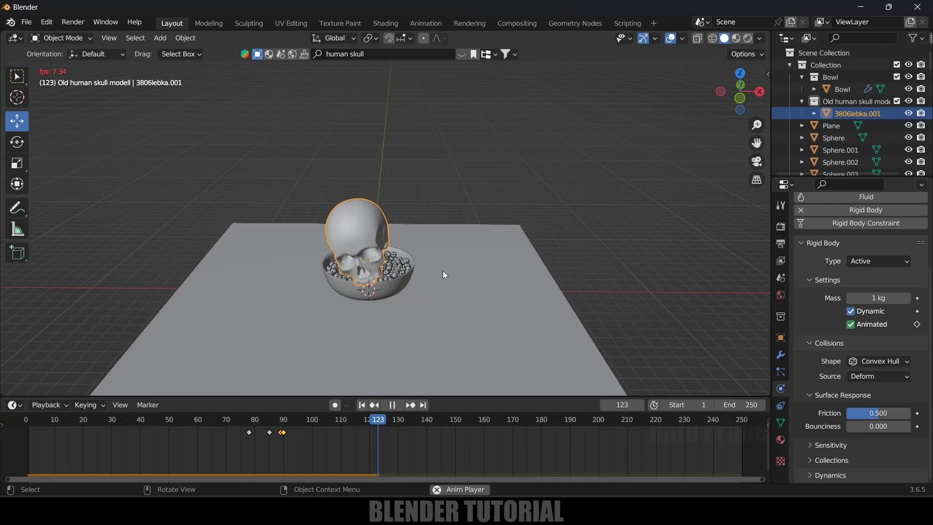
key("space")
middle_click_drag(438, 284, 468, 286)
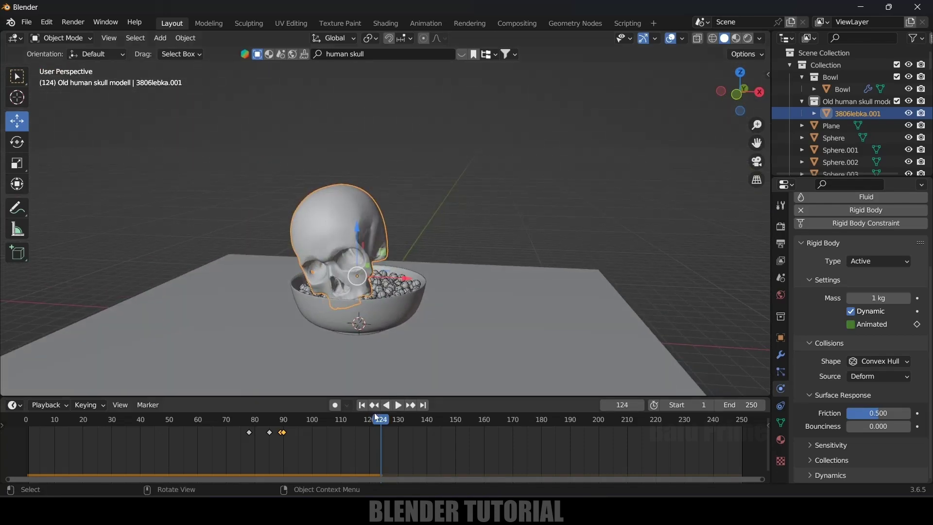
Step: Reselect the skull, switch its collision shape to Mesh and set its mass to 500 kg
left_click(362, 405)
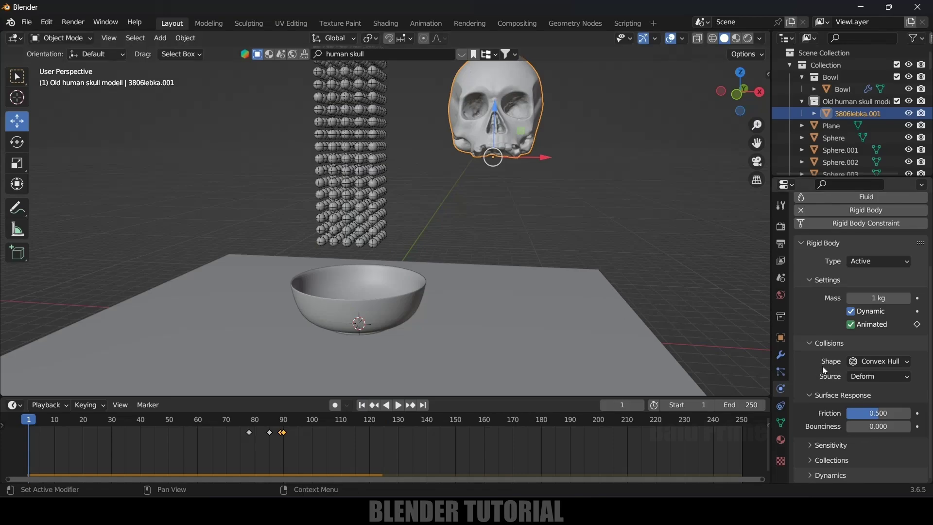
left_click(596, 149)
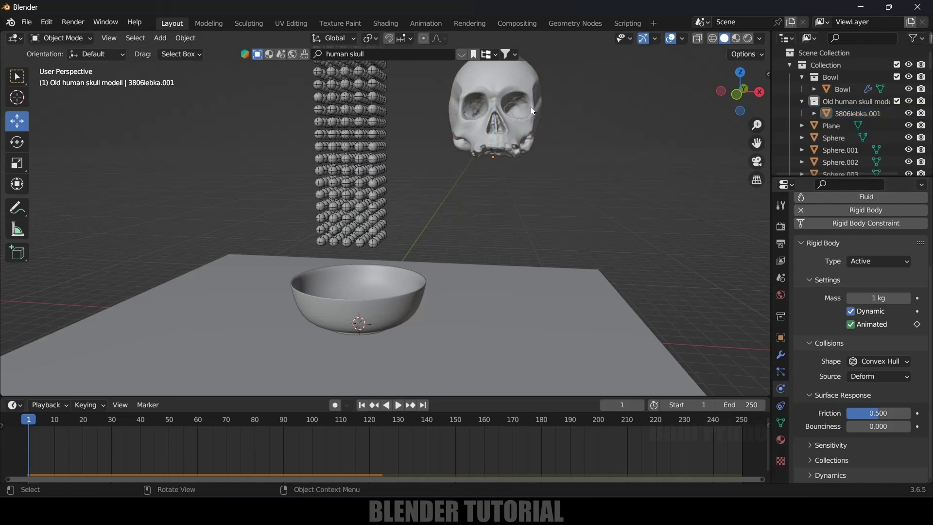
left_click(530, 107)
left_click(864, 361)
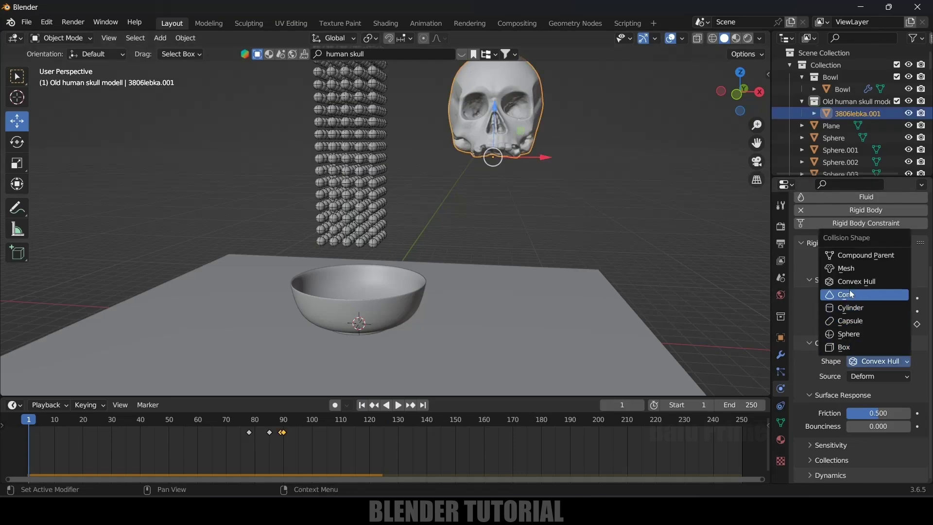
left_click(847, 270)
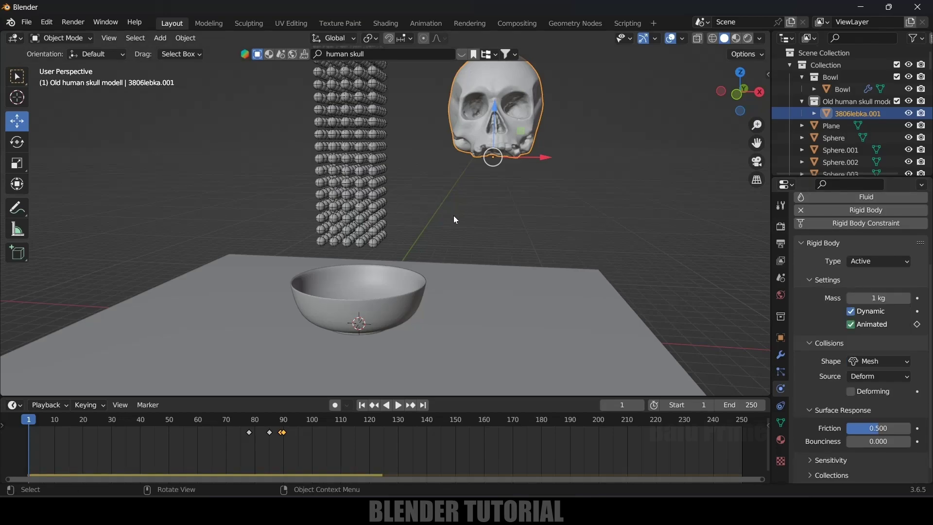
left_click(877, 298)
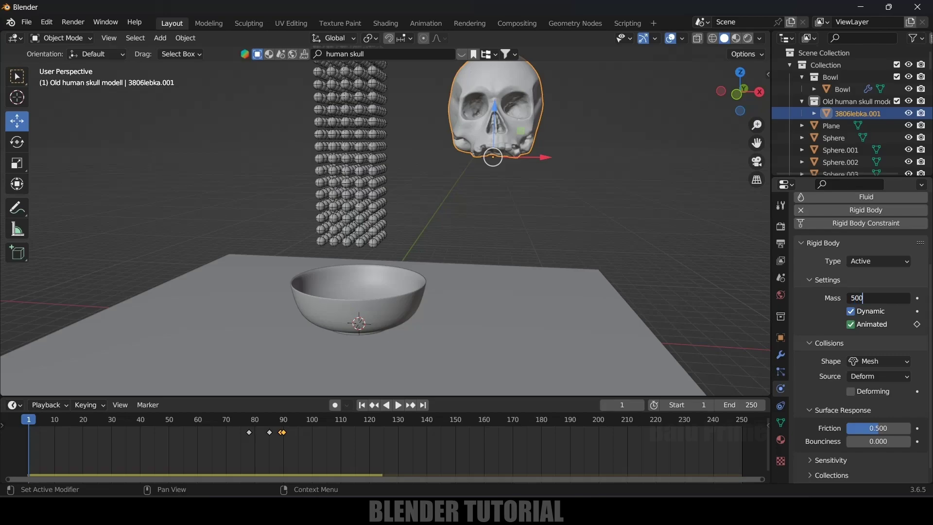
key("Return")
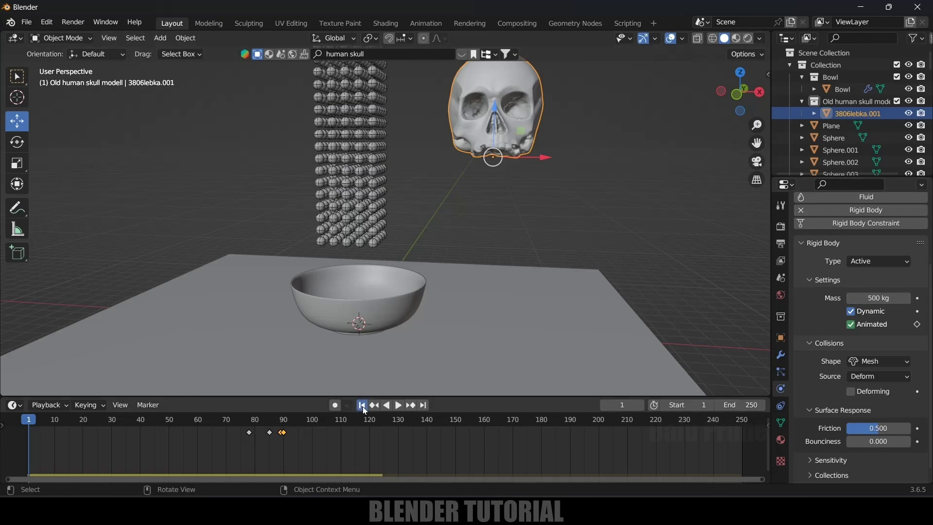
Step: Play the simulation to about frame 185 as the 500 kg skull scatters spheres onto the floor
middle_click_drag(398, 369, 432, 357)
key("space")
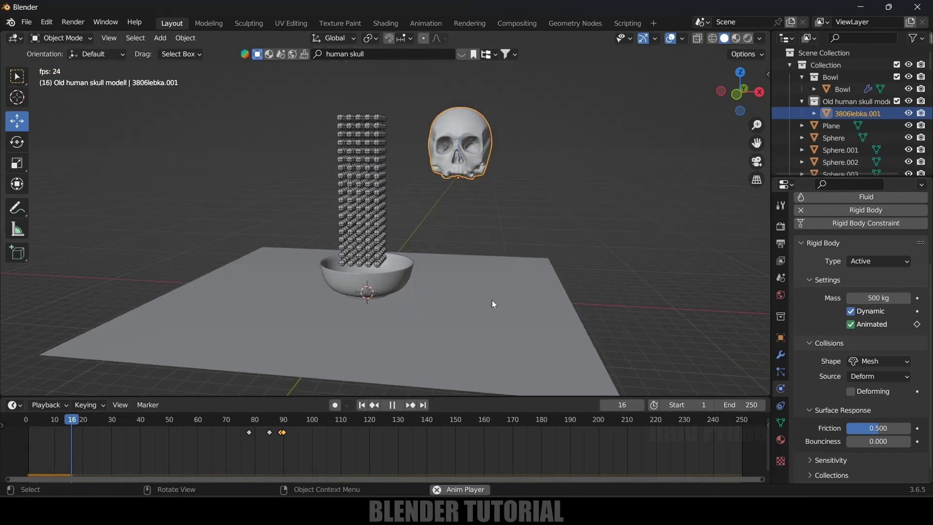
scroll(474, 284, "up", 1)
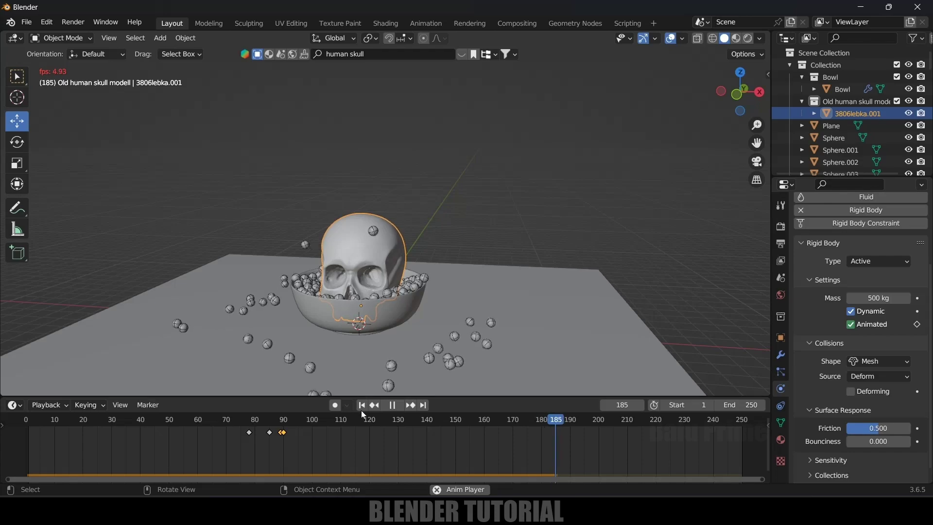
Step: Stop playback and raise the skull's rigid body mass to 1000 kg
key("Escape")
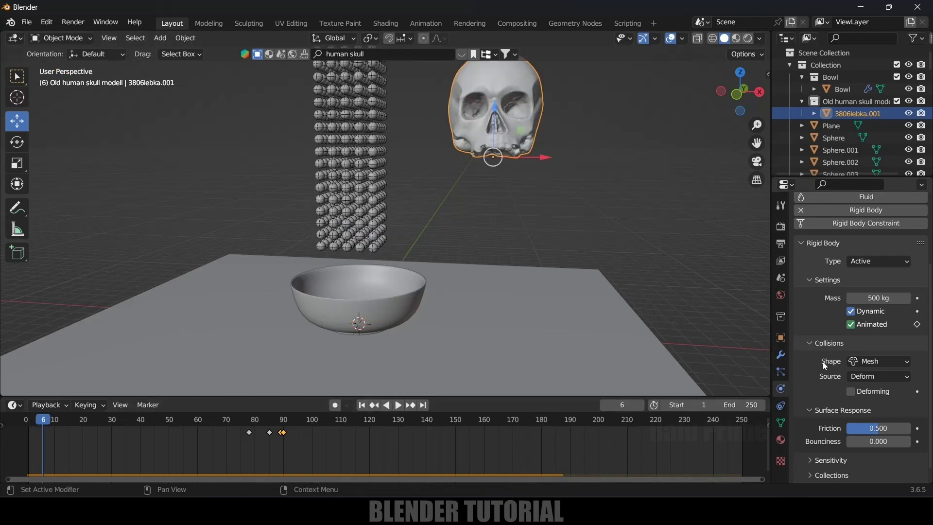
left_click(873, 362)
left_click(866, 298)
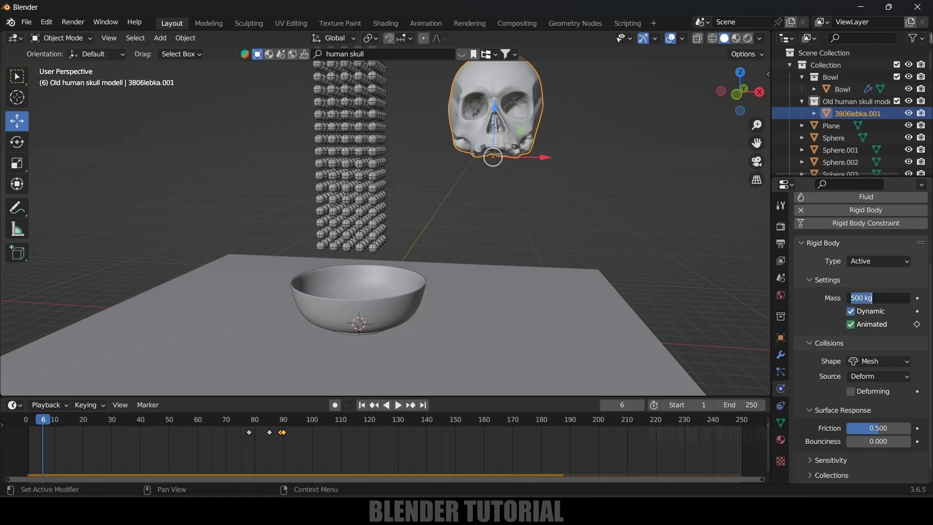
type("1000")
key("Return")
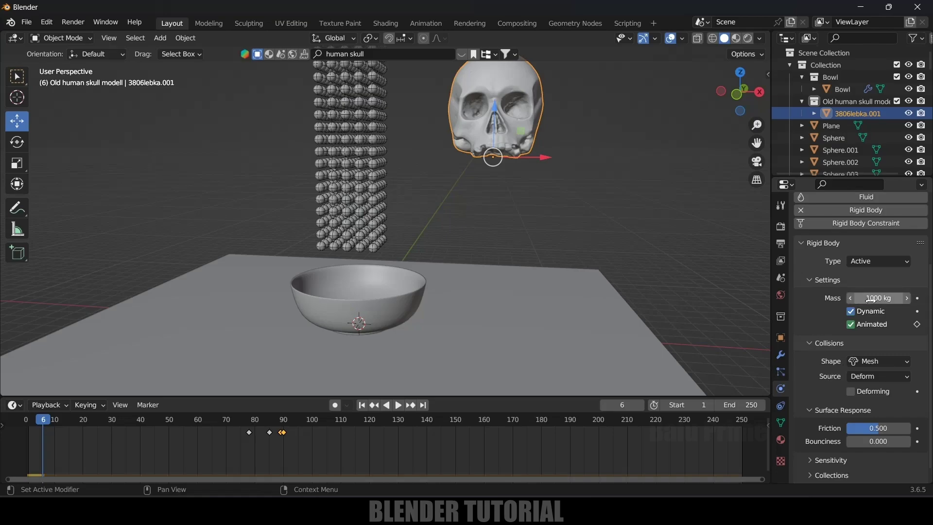
Step: Set the Rigid Body World cache end frame to 350 in Scene properties
left_click(780, 277)
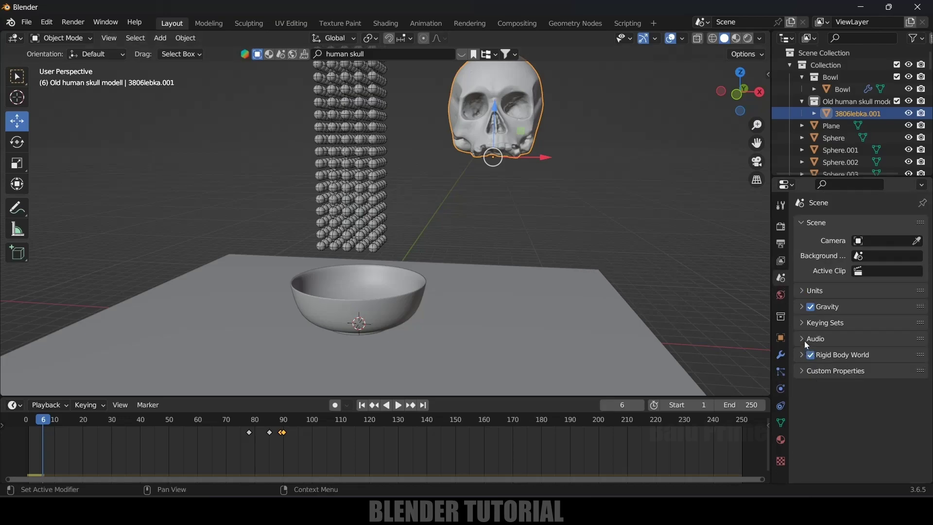
left_click(801, 355)
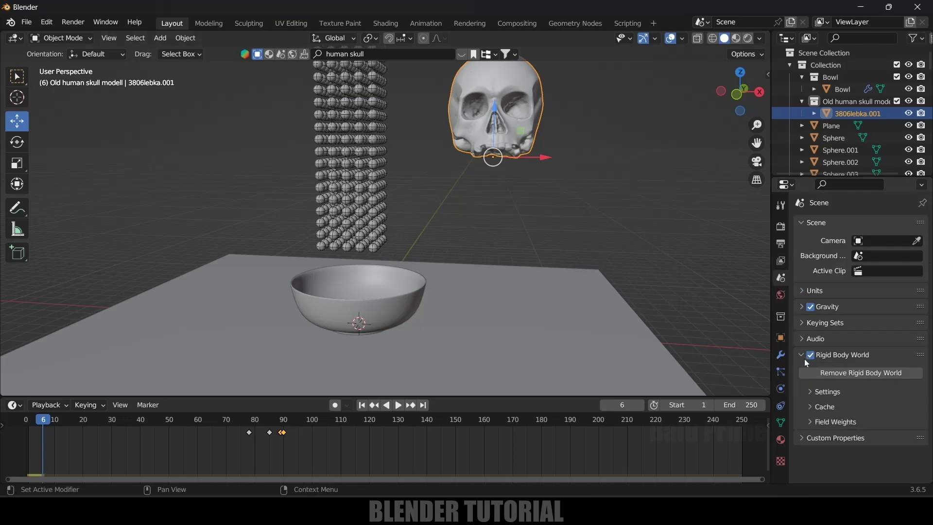
left_click(811, 407)
scroll(808, 404, "down", 5)
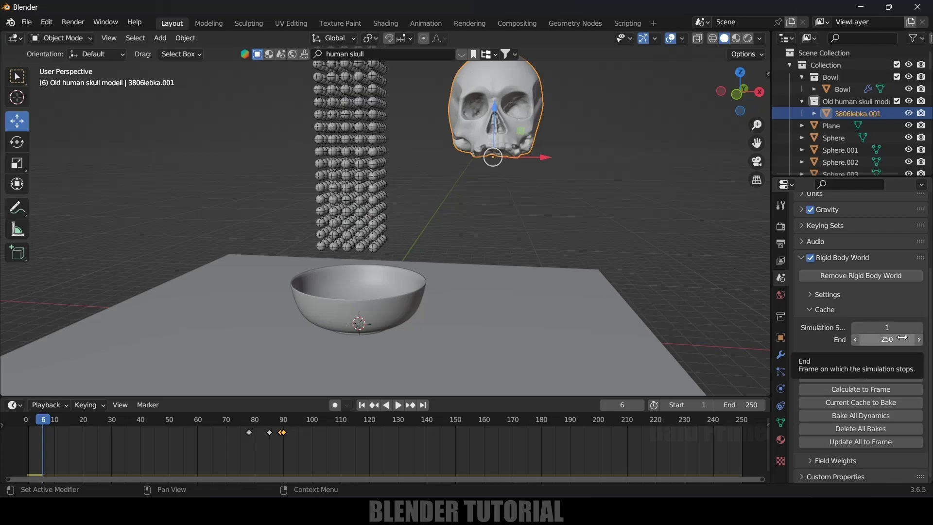
double_click(886, 339)
type("350")
key("Return")
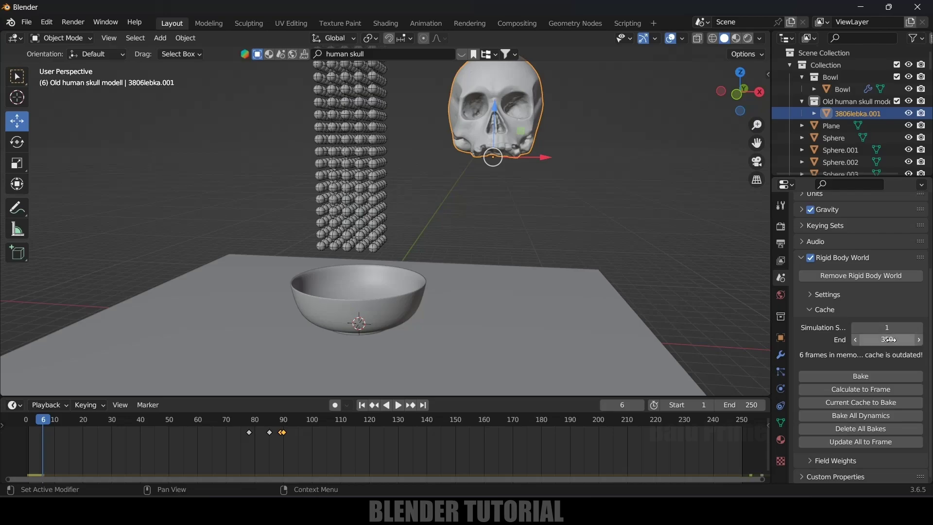
Step: Set the scene's end frame in the timeline to 350
double_click(741, 405)
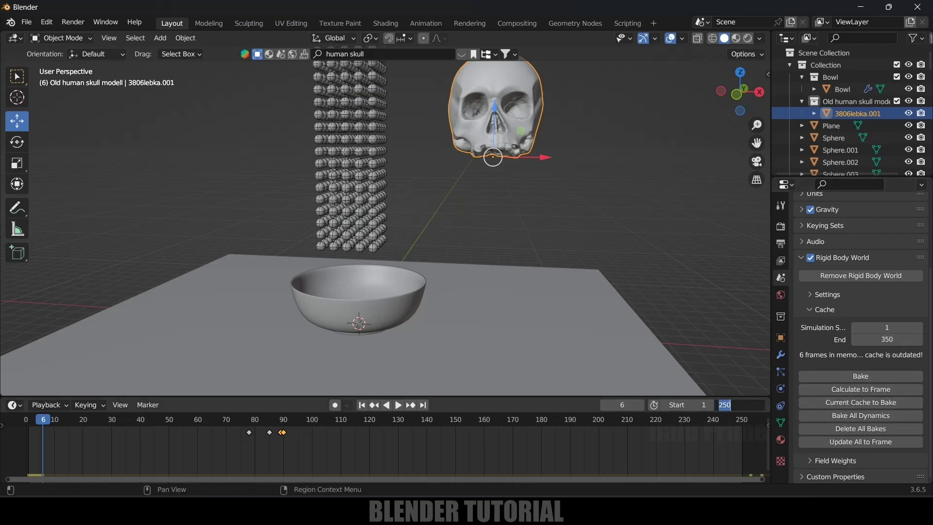
type("350")
key("Return")
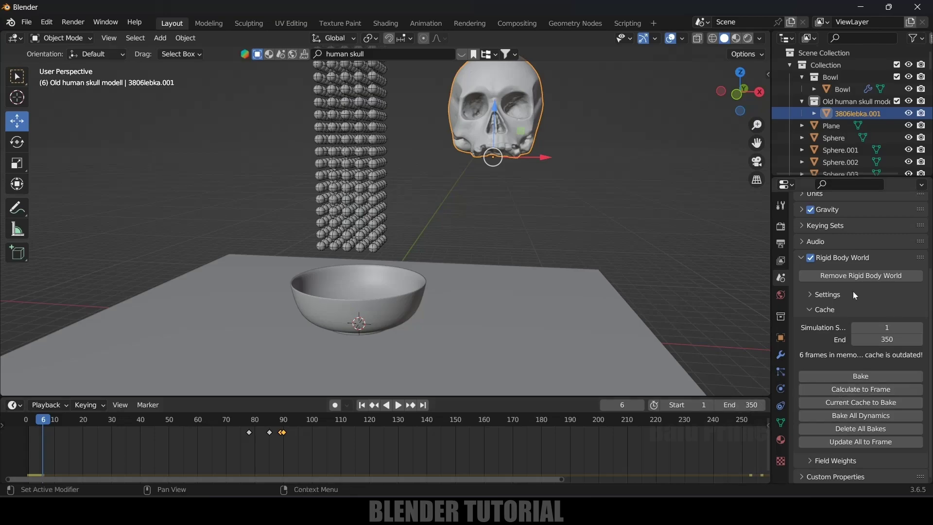
Step: Bake the rigid-body simulation, play it back, then scrub back to an earlier frame
left_click(861, 376)
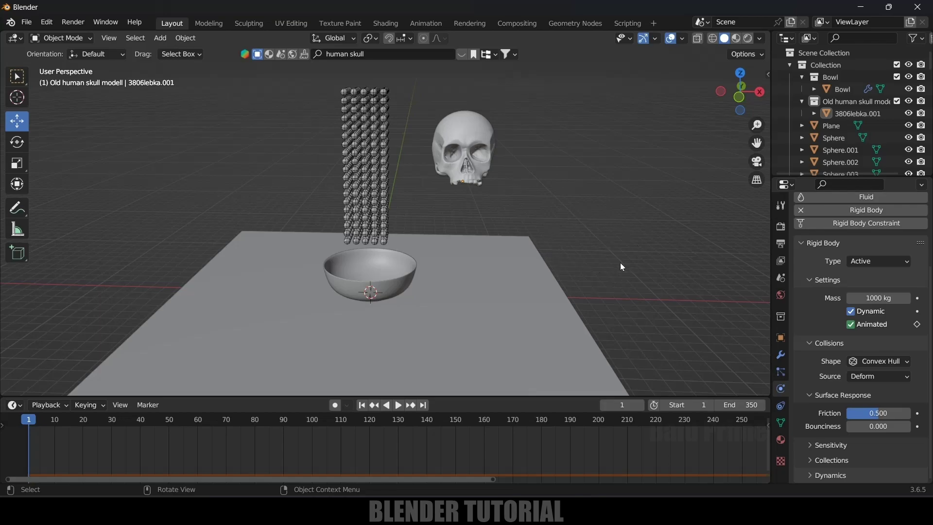
left_click(398, 404)
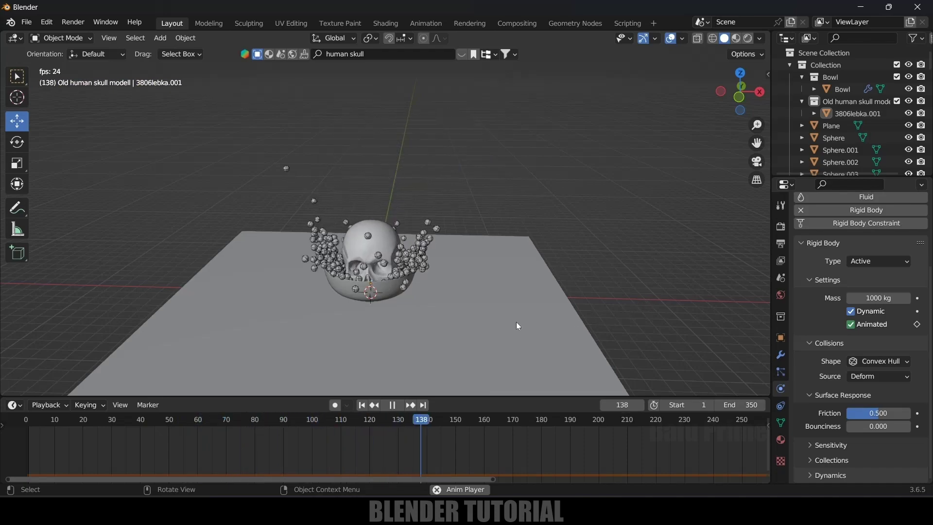
key("space")
scroll(481, 334, "up", 4)
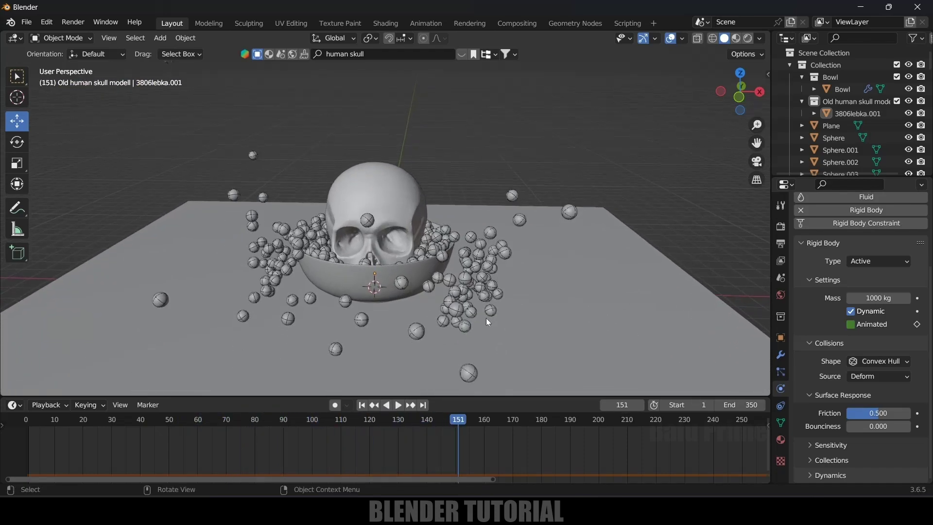
scroll(487, 321, "down", 3)
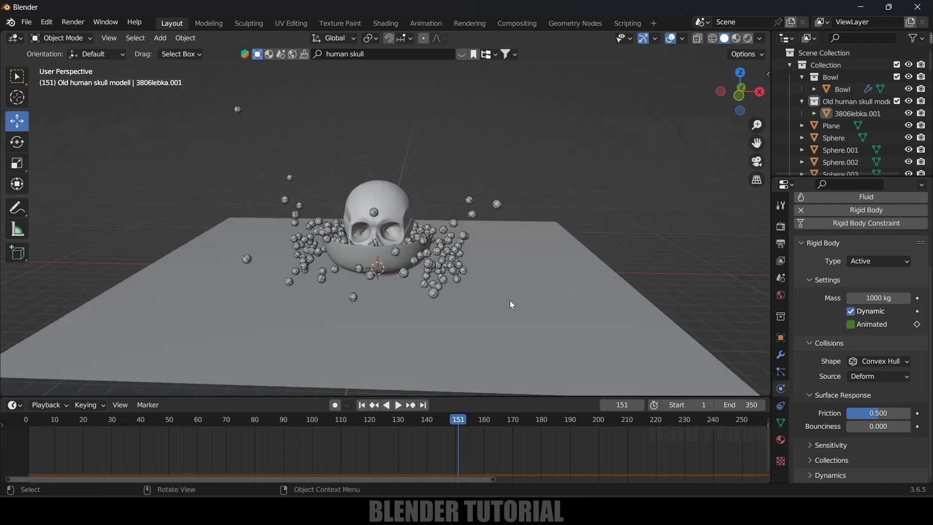
middle_click_drag(511, 297, 515, 307)
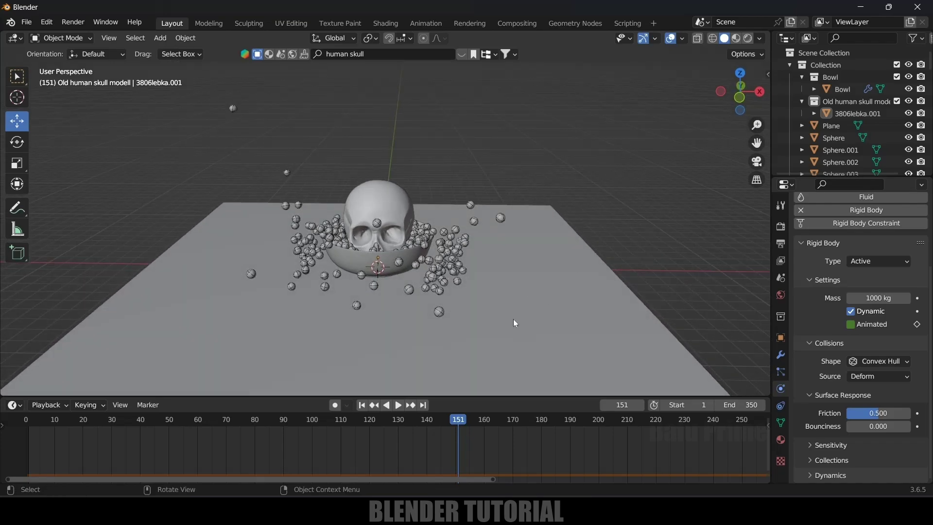
left_click_drag(464, 418, 288, 423)
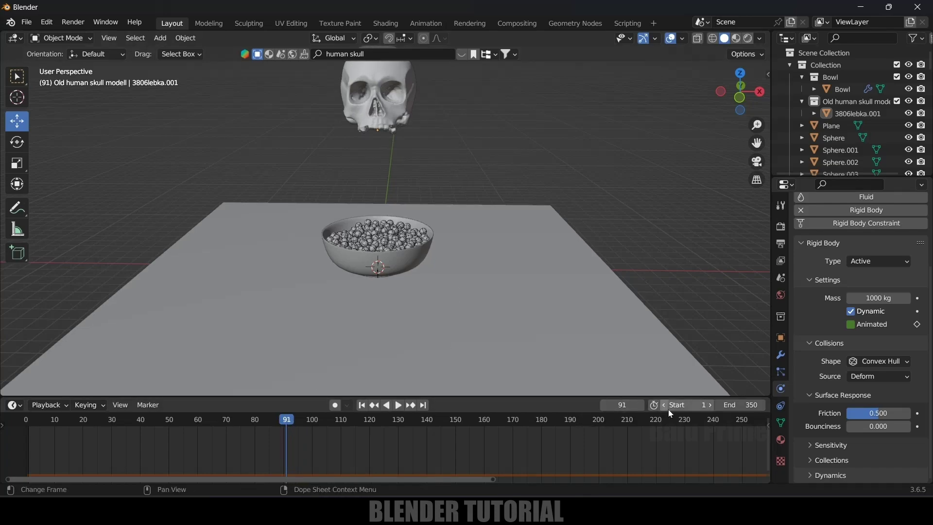
Step: Set the scene's timeline start frame to 91
left_click(682, 404)
type("91")
key("Return")
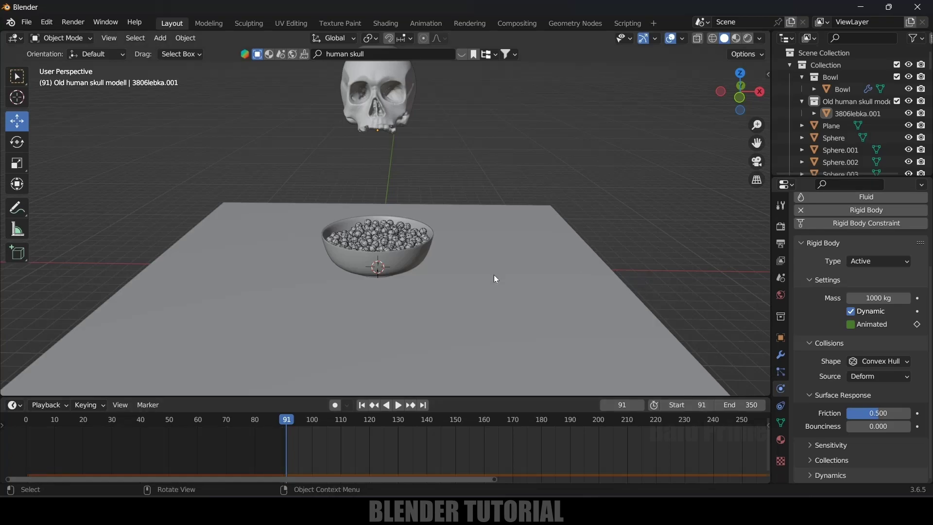
middle_click_drag(493, 277, 300, 285)
Step: In Edit Mode, select the Plane's back edge and raise it straight up into a wall
left_click(298, 281)
scroll(290, 282, "up", 2)
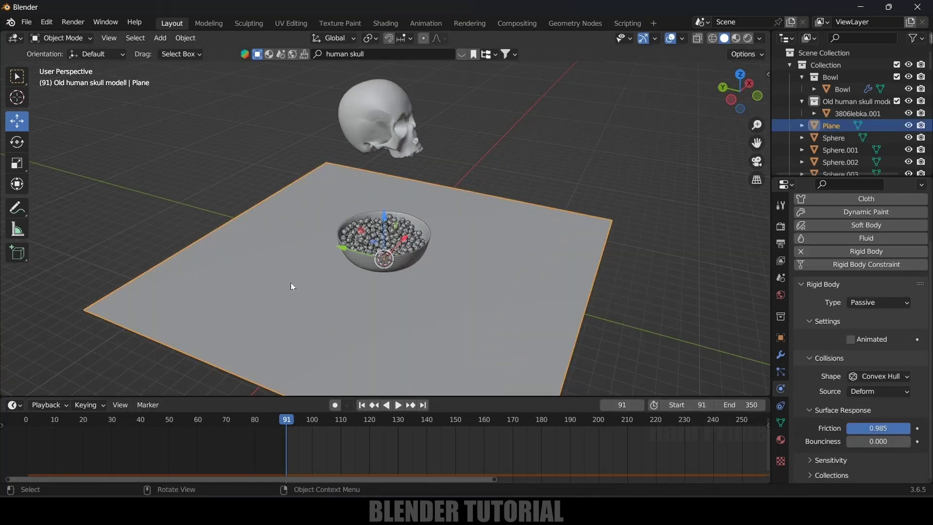
key("Tab")
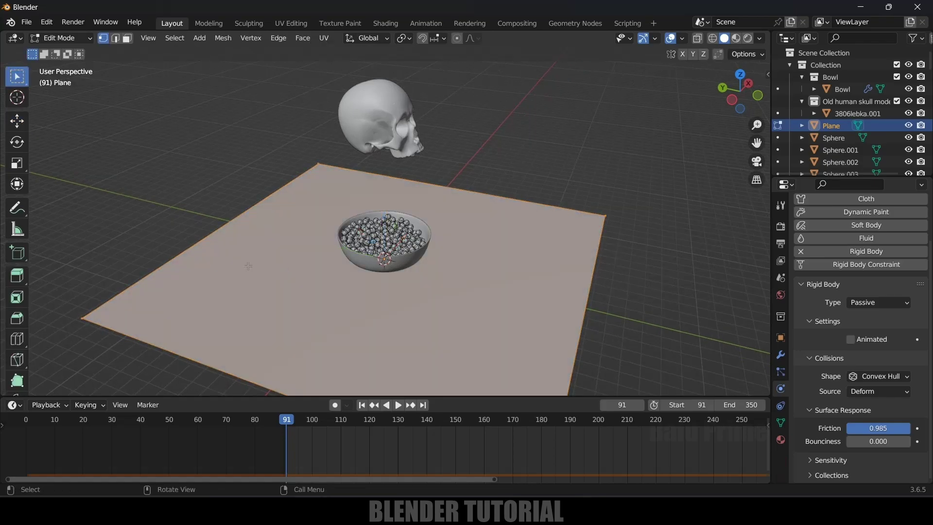
left_click(116, 40)
left_click(272, 276)
key("g")
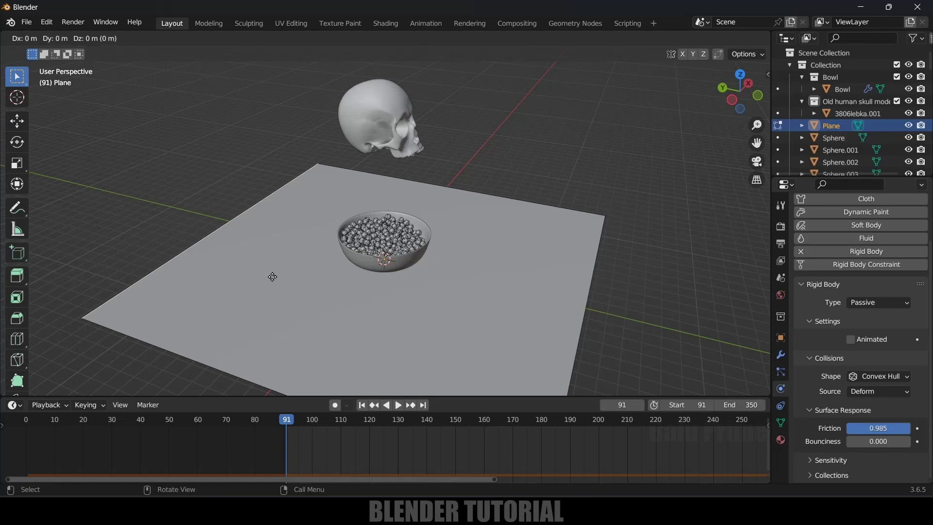
key("z")
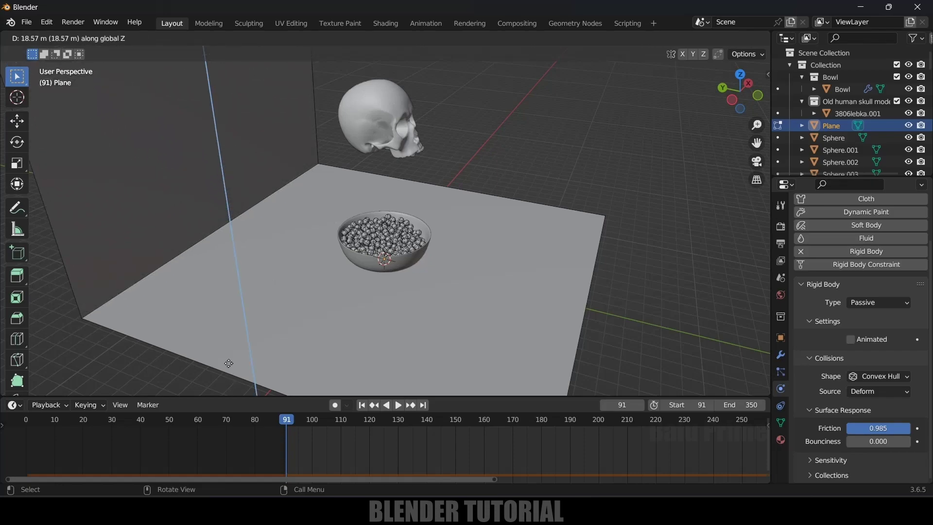
left_click(227, 295)
Step: Bevel the wall-floor corner edge into a smooth 19-segment curve and return to Object Mode
left_click(264, 306)
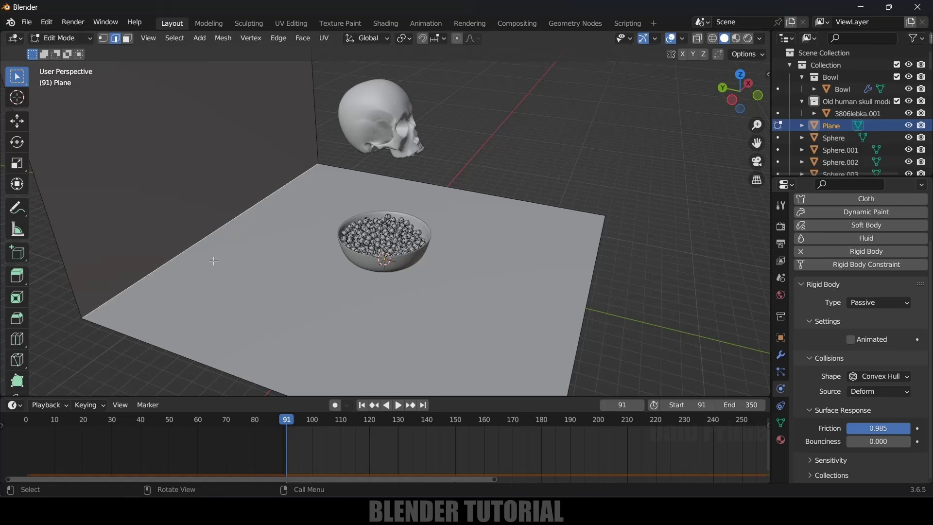
key("ctrl+b")
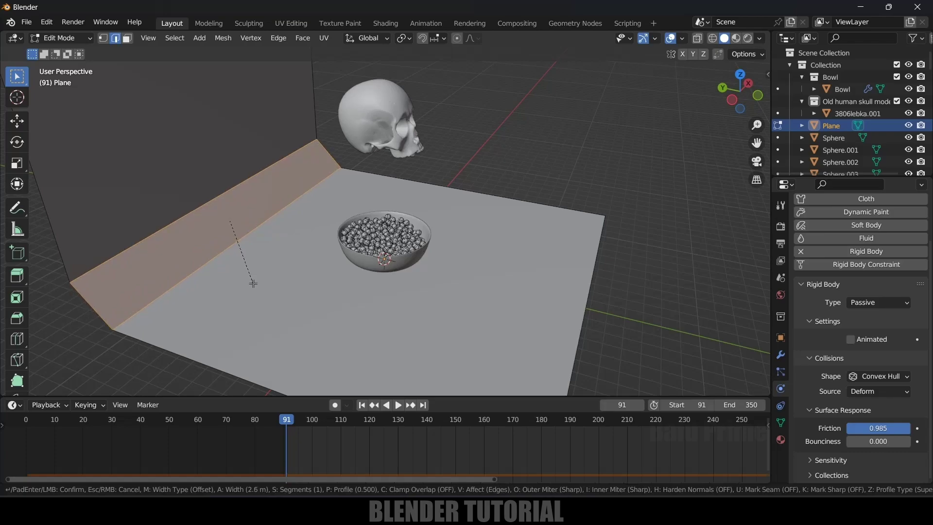
scroll(253, 283, "up", 18)
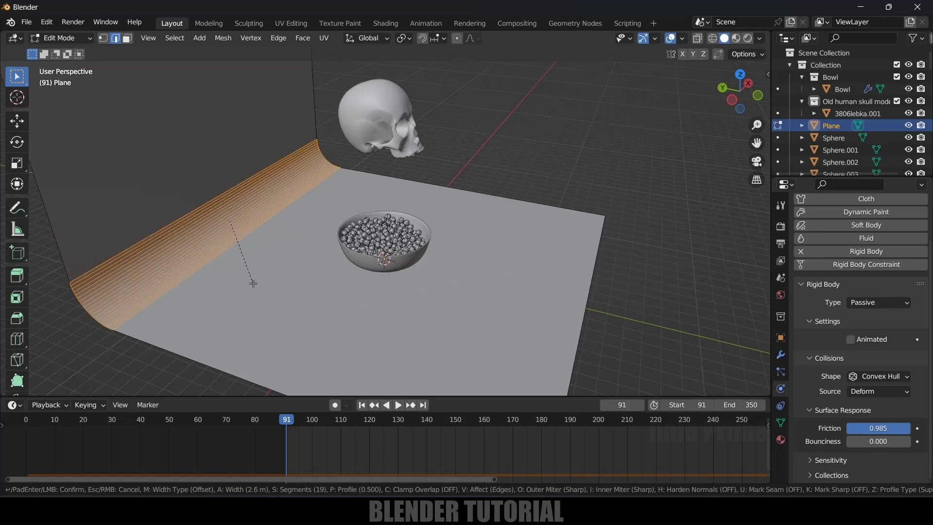
left_click(253, 283)
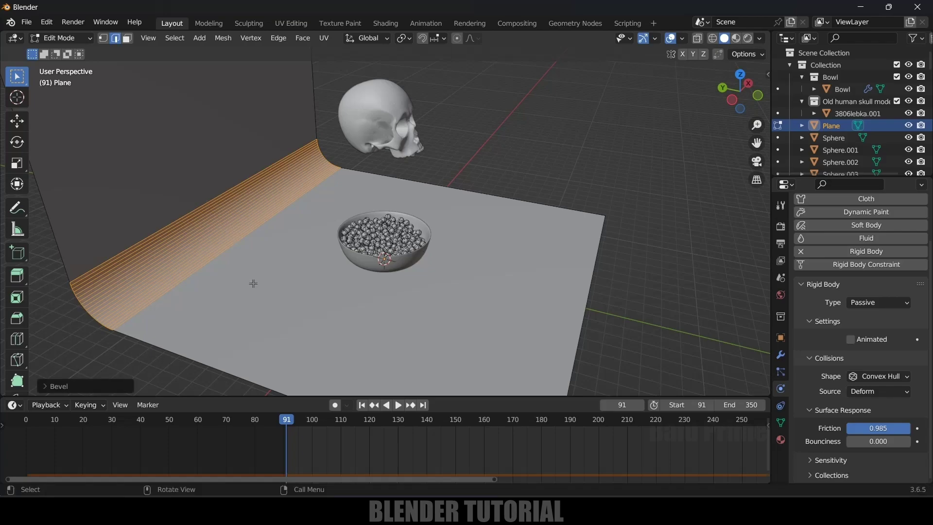
key("Tab")
Step: Shade the backdrop smooth, then add a camera and view through it
right_click(235, 231)
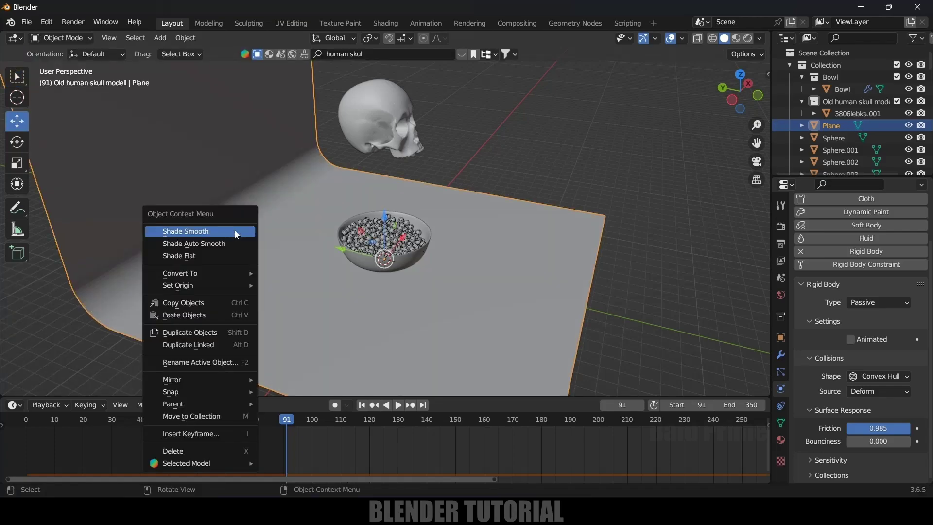
left_click(234, 230)
middle_click_drag(258, 238, 366, 100)
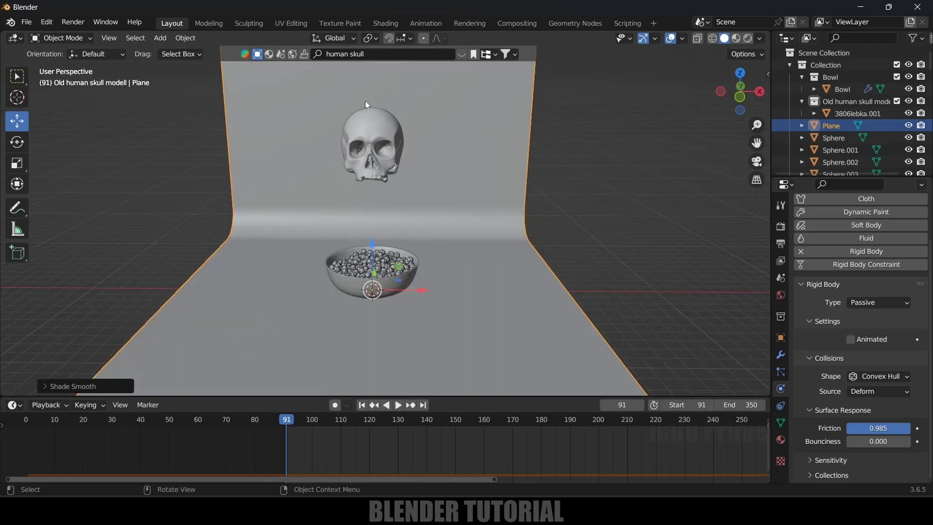
left_click(162, 38)
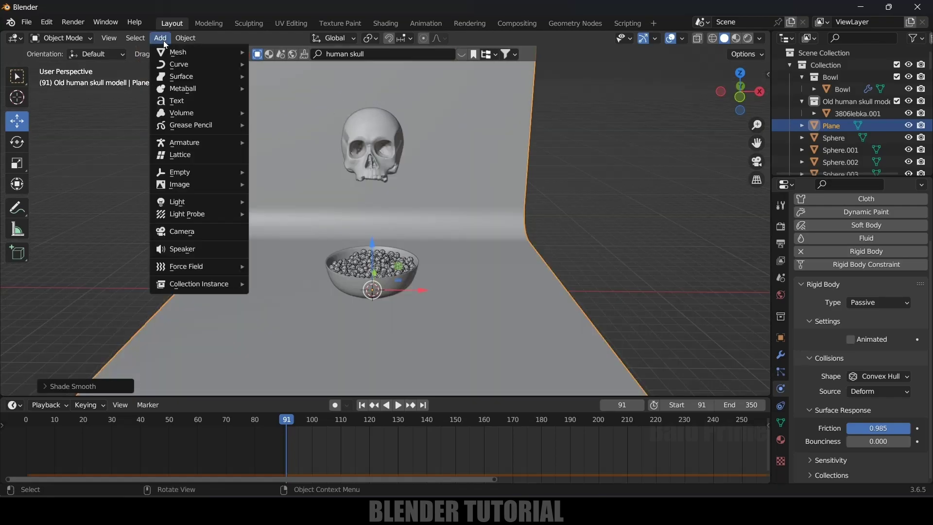
left_click(229, 227)
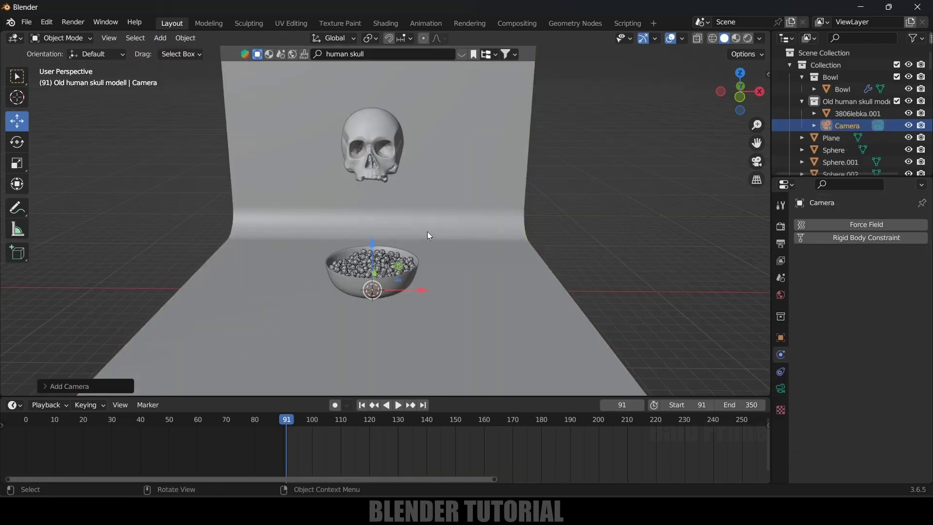
key("ctrl+KP_0")
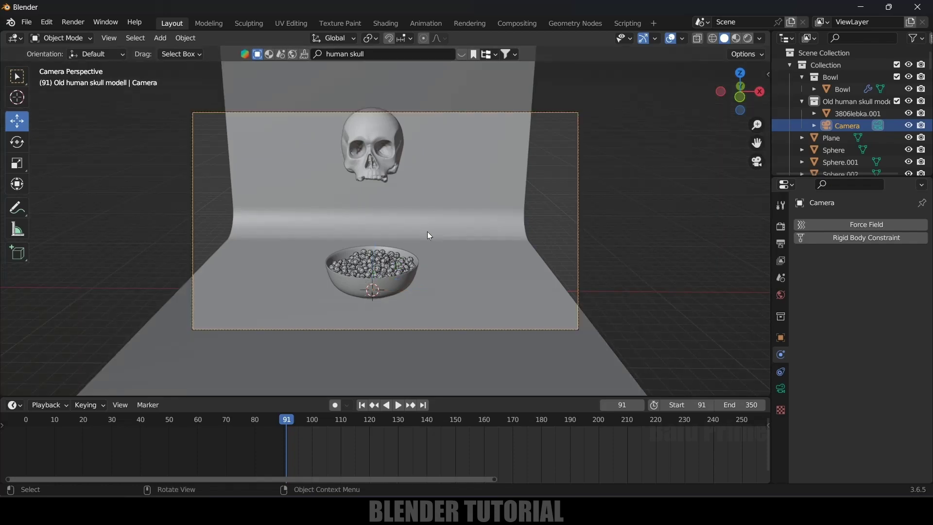
Step: Enable Lock Camera to View and orbit to frame the skull, bowl and backdrop
key("n")
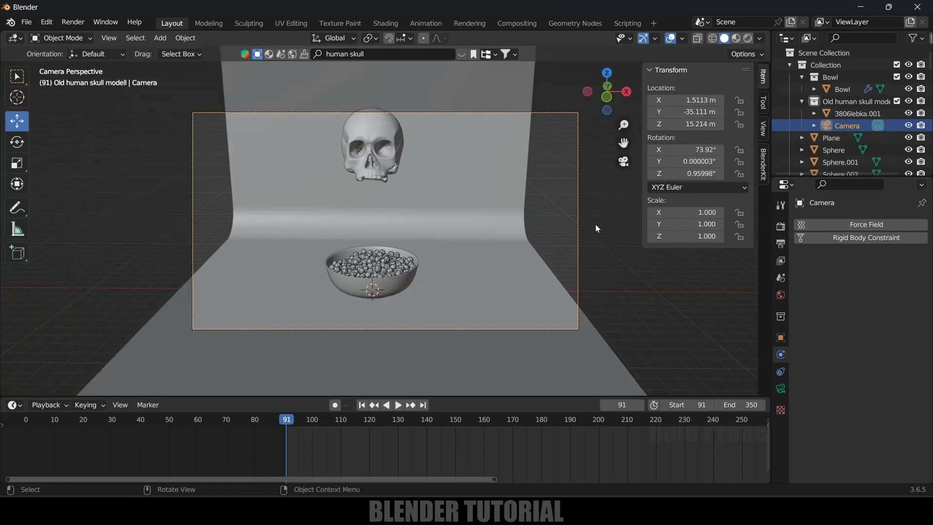
left_click(762, 128)
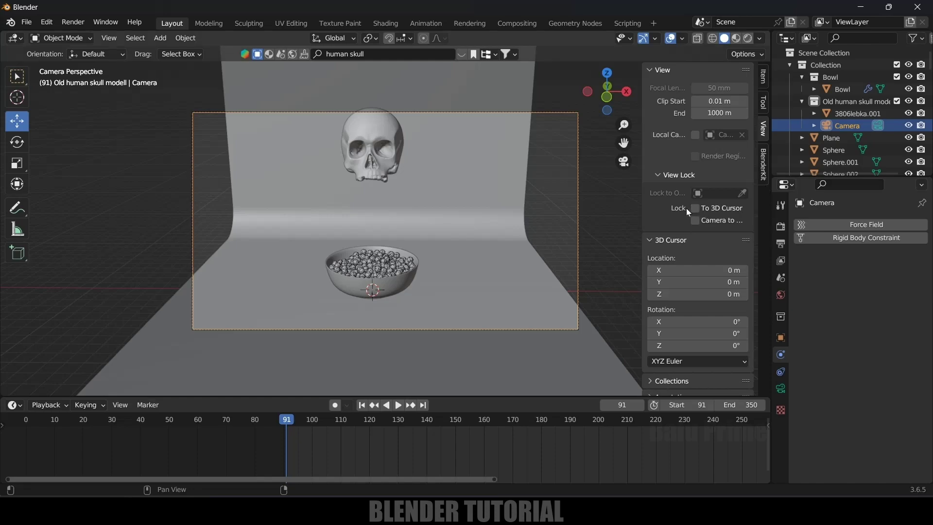
left_click(695, 221)
middle_click_drag(562, 243, 564, 228)
middle_click_drag(507, 240, 505, 273)
left_click(486, 215)
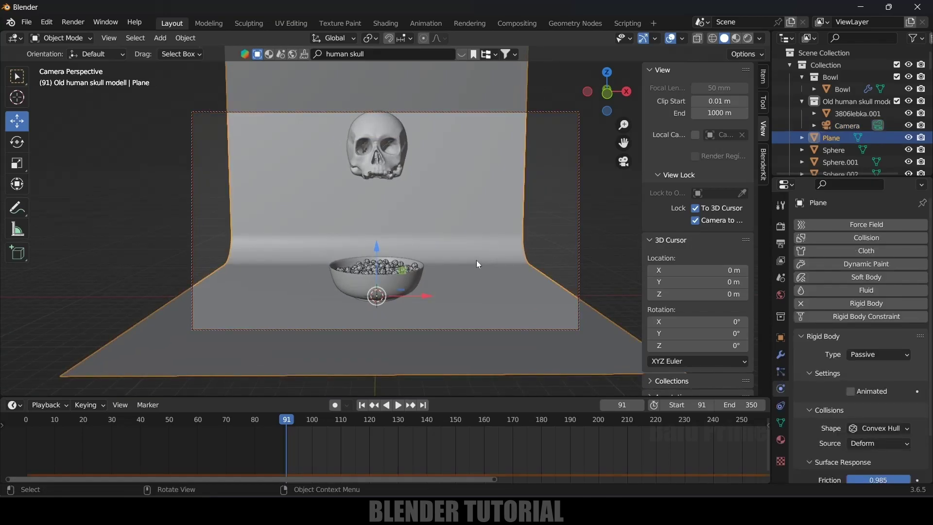
Step: Scale the backdrop about 1.23 times along X and pan to recentre the skull and bowl
key("s")
key("x")
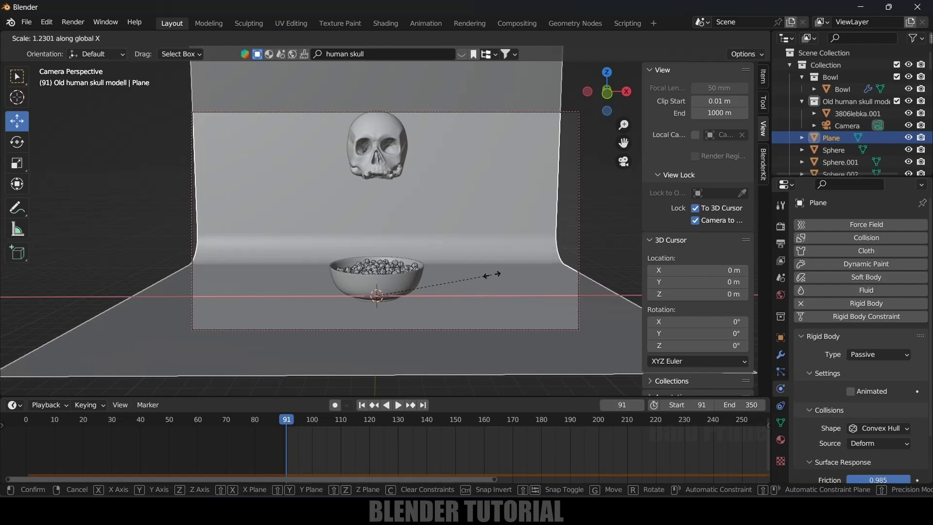
left_click(534, 281)
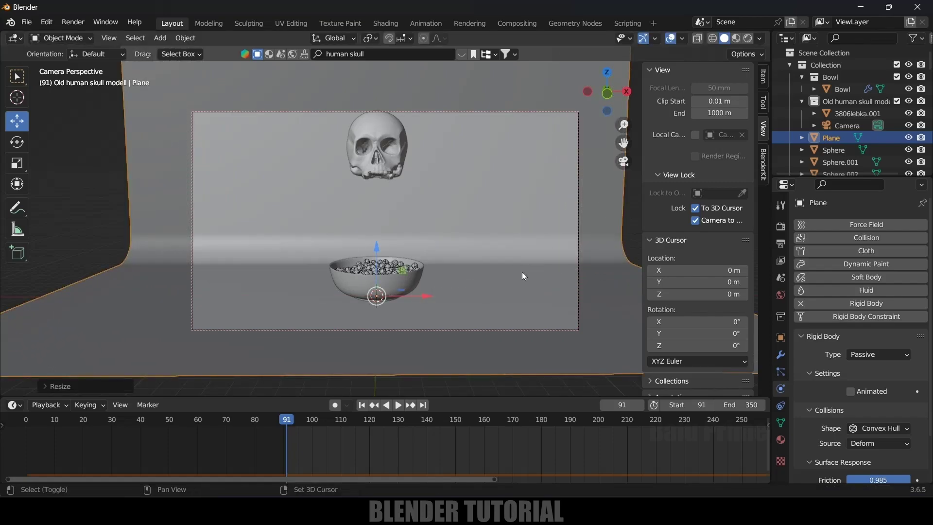
middle_click_drag(516, 271, 529, 280, "shift")
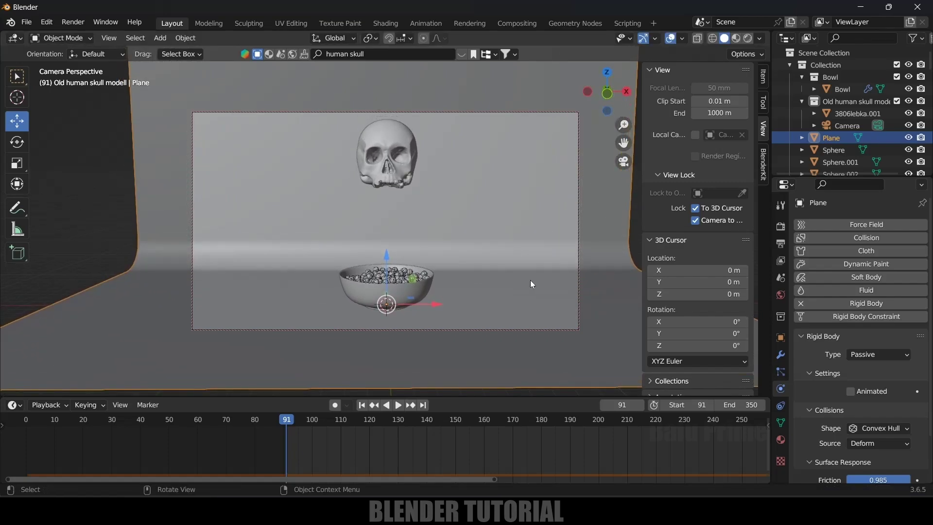